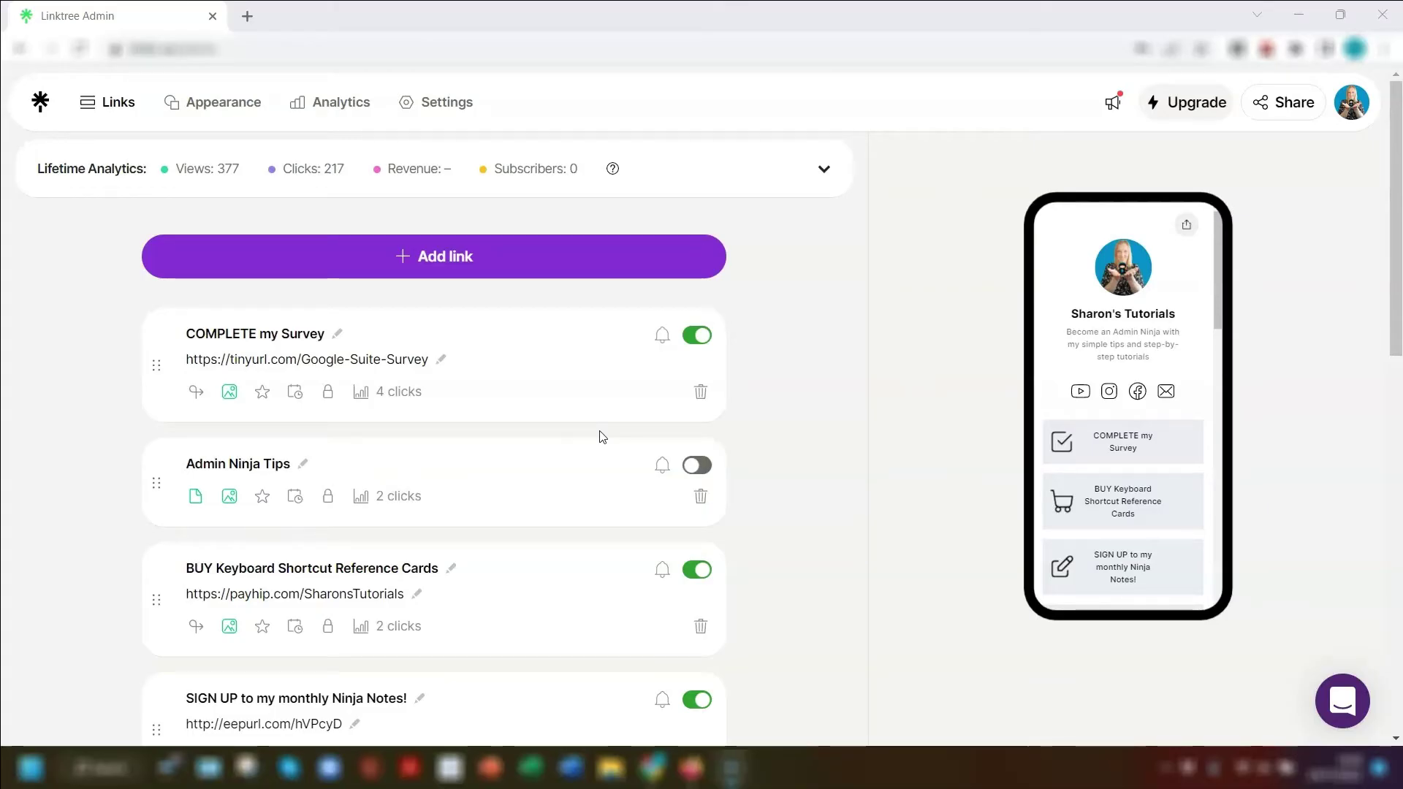
# Step: Add a Document link from the full list of Share your content link types
pyautogui.click(873, 426)
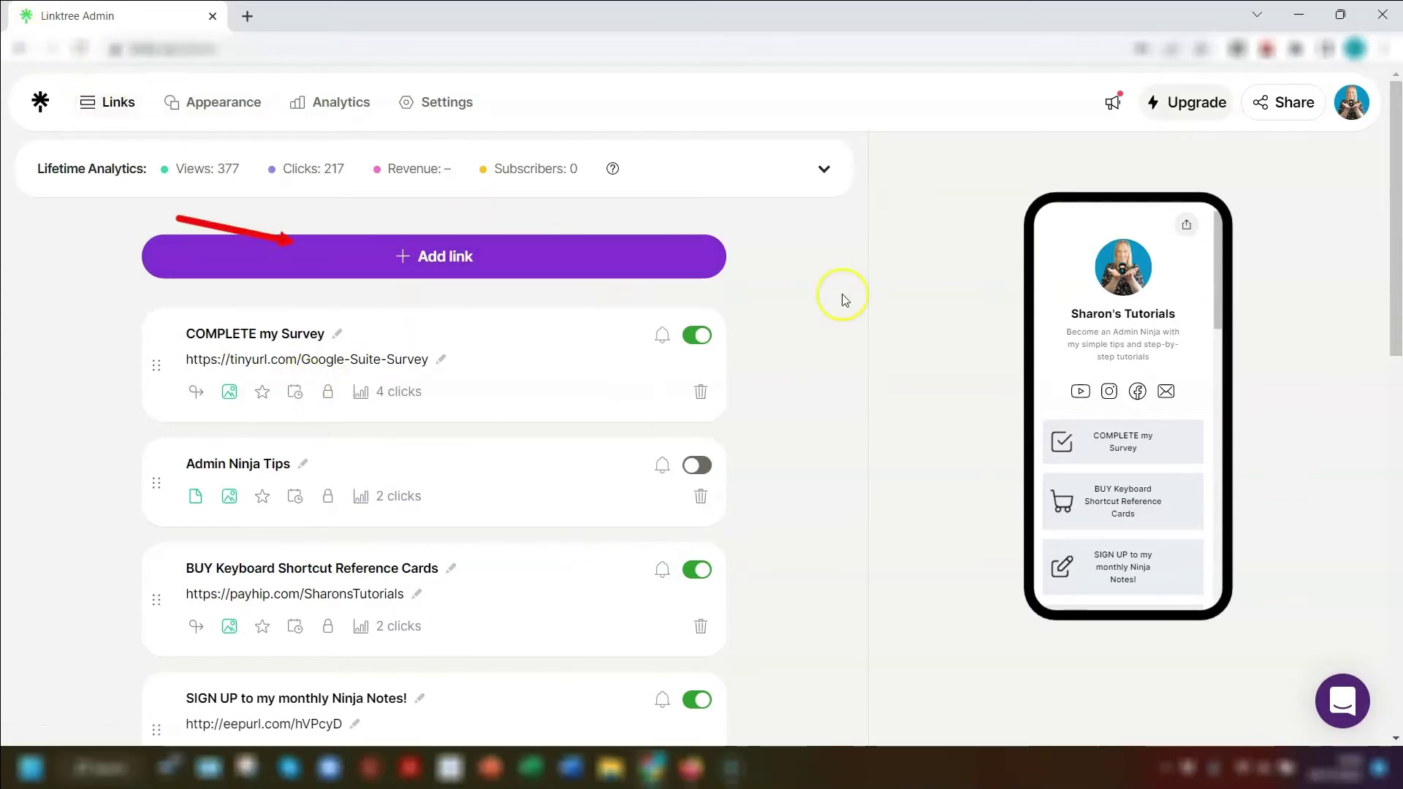
pyautogui.click(457, 256)
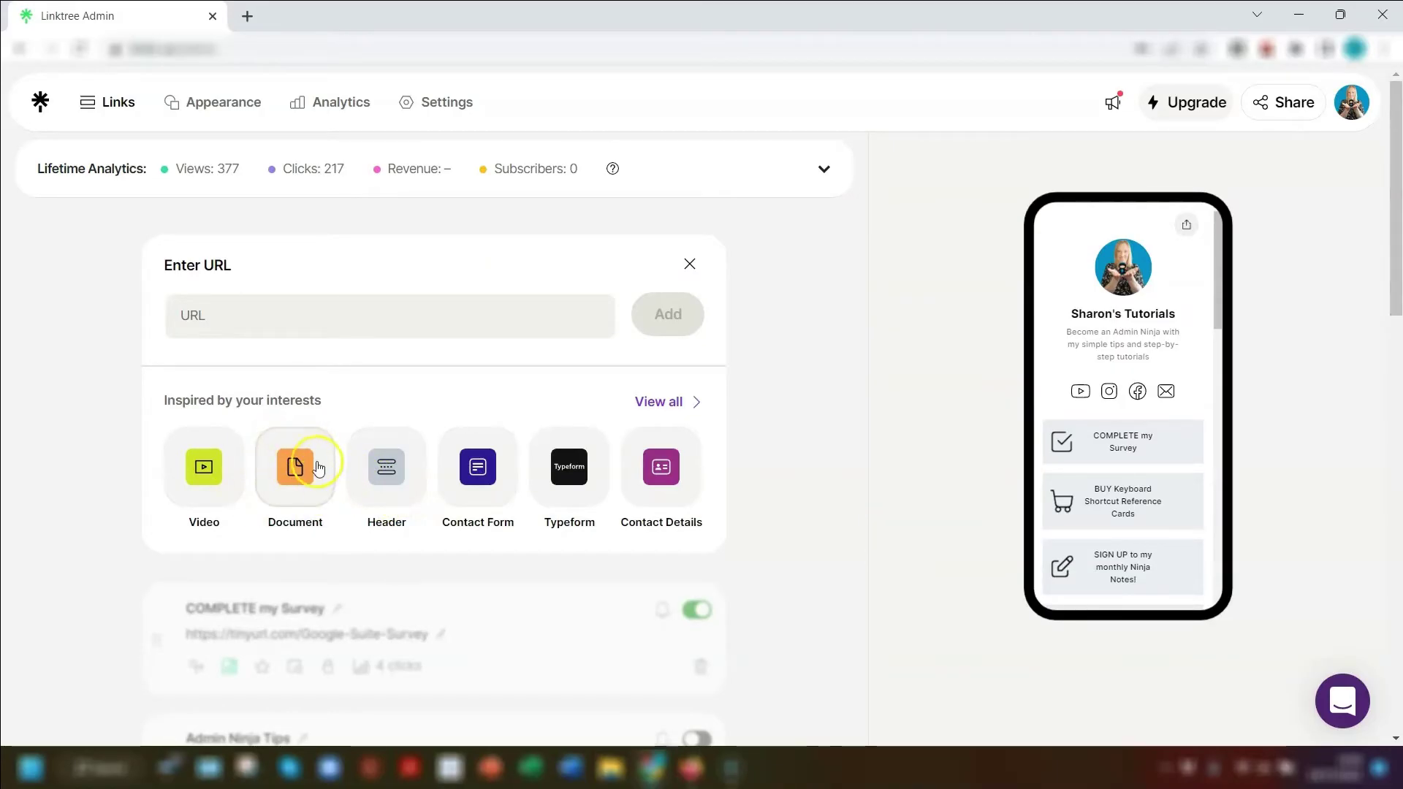
pyautogui.click(642, 402)
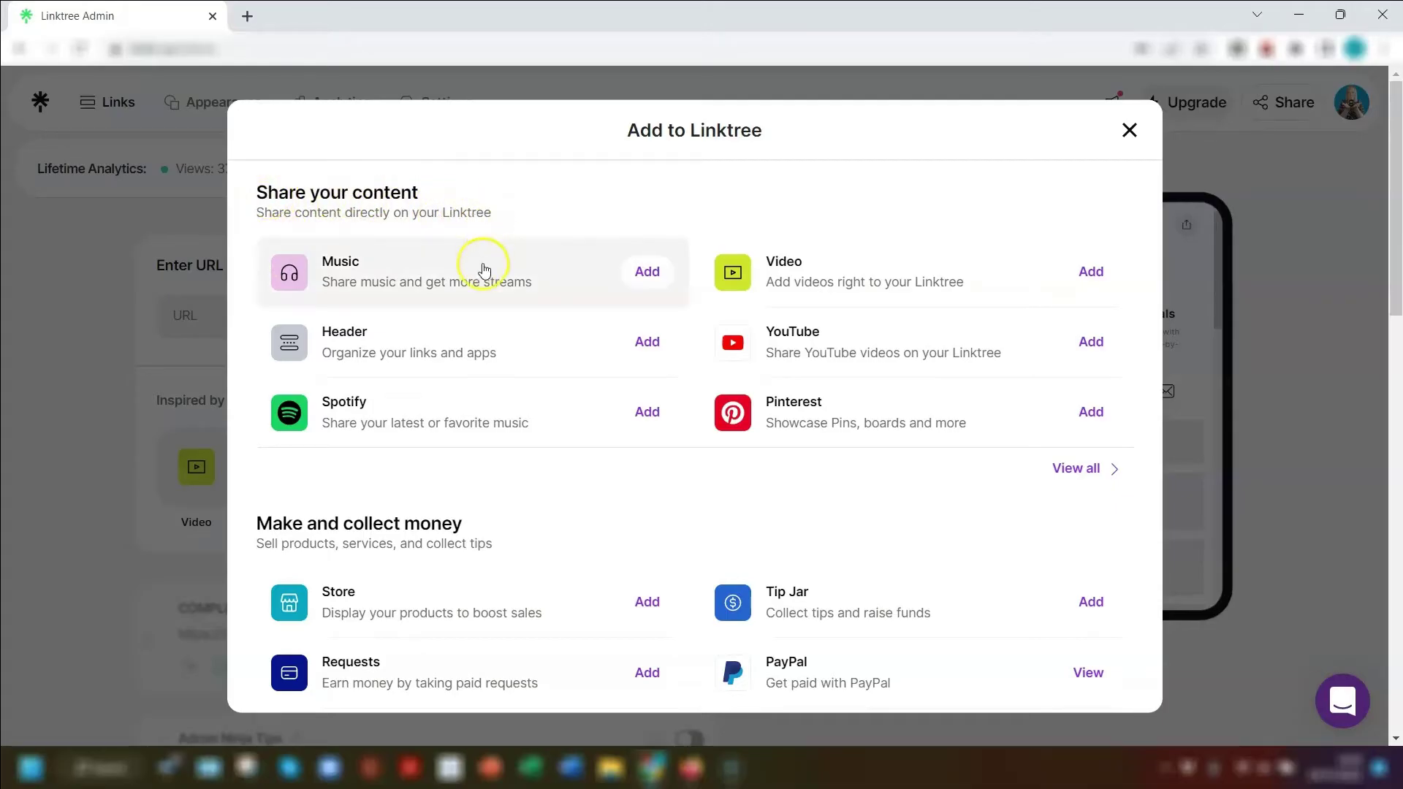
pyautogui.click(1102, 473)
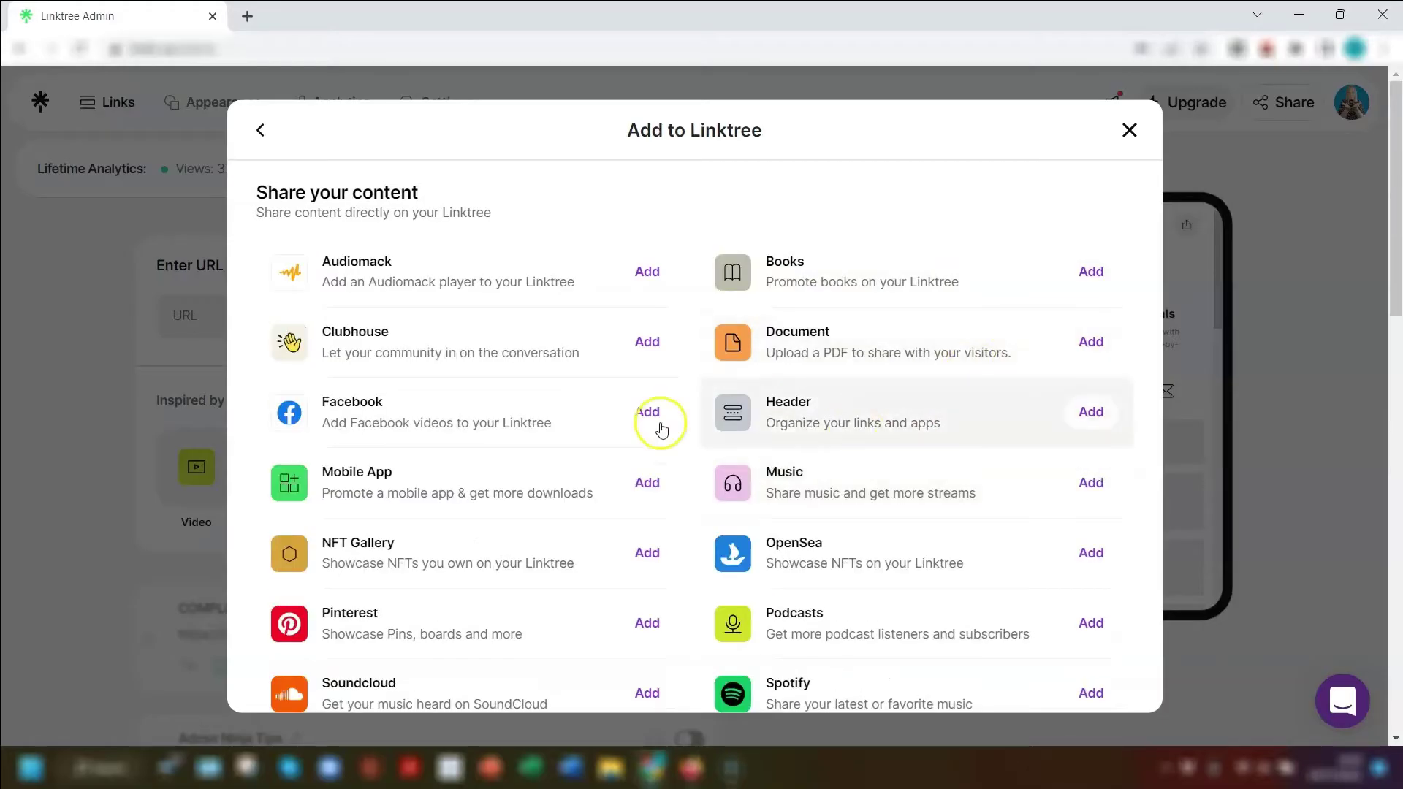
pyautogui.click(1090, 342)
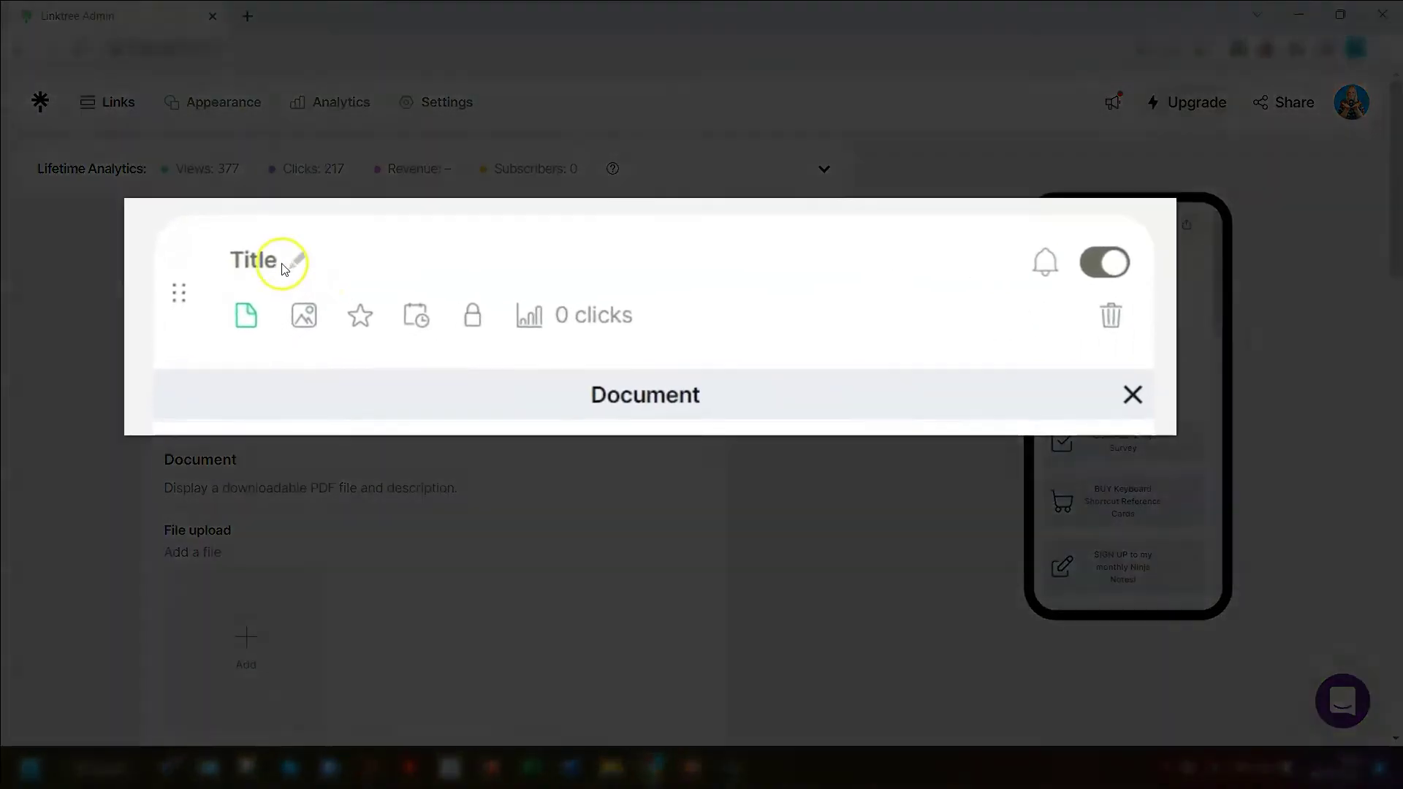
# Step: Enter '15 Admin Ninja Tips!' as the new Document link's title, leaving the description empty
pyautogui.click(208, 337)
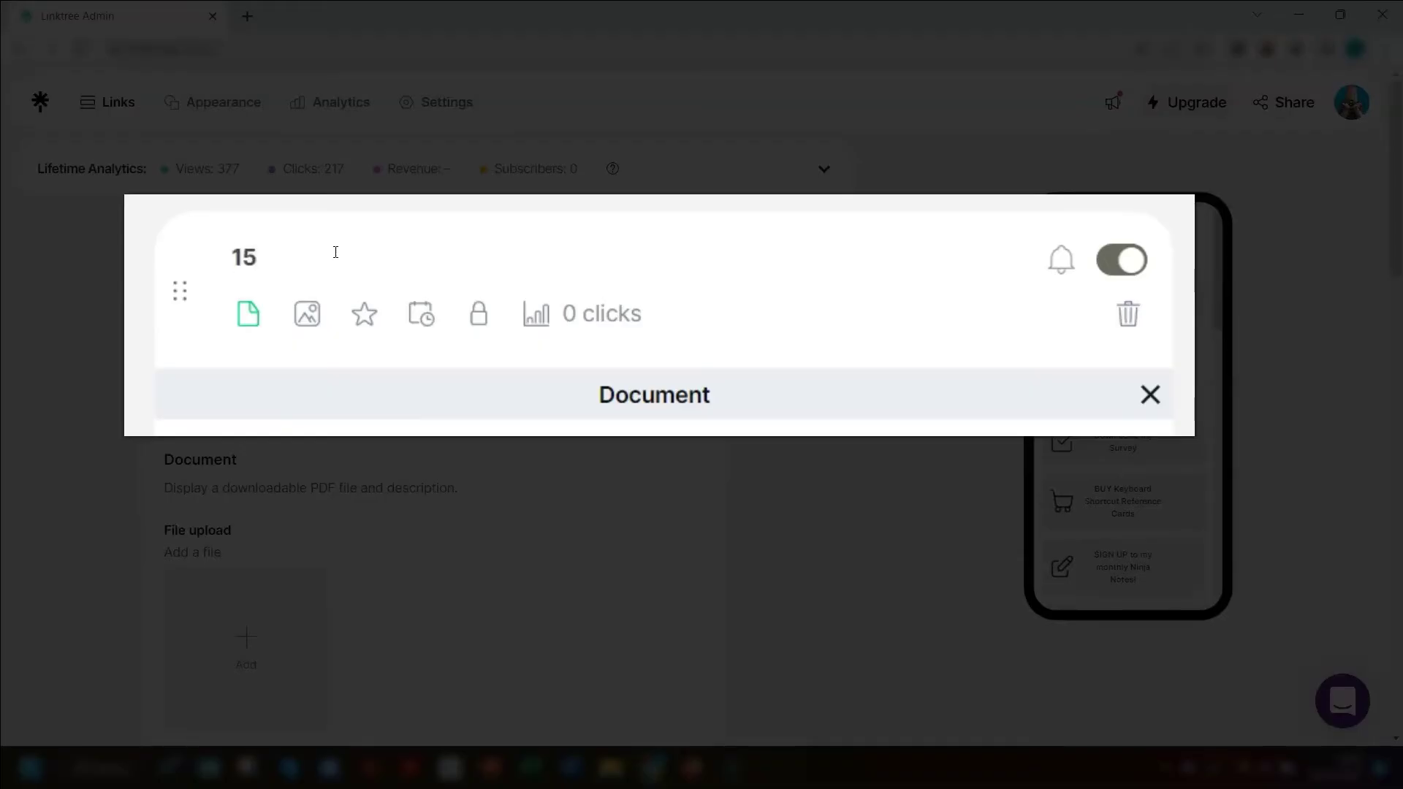
pyautogui.click(373, 472)
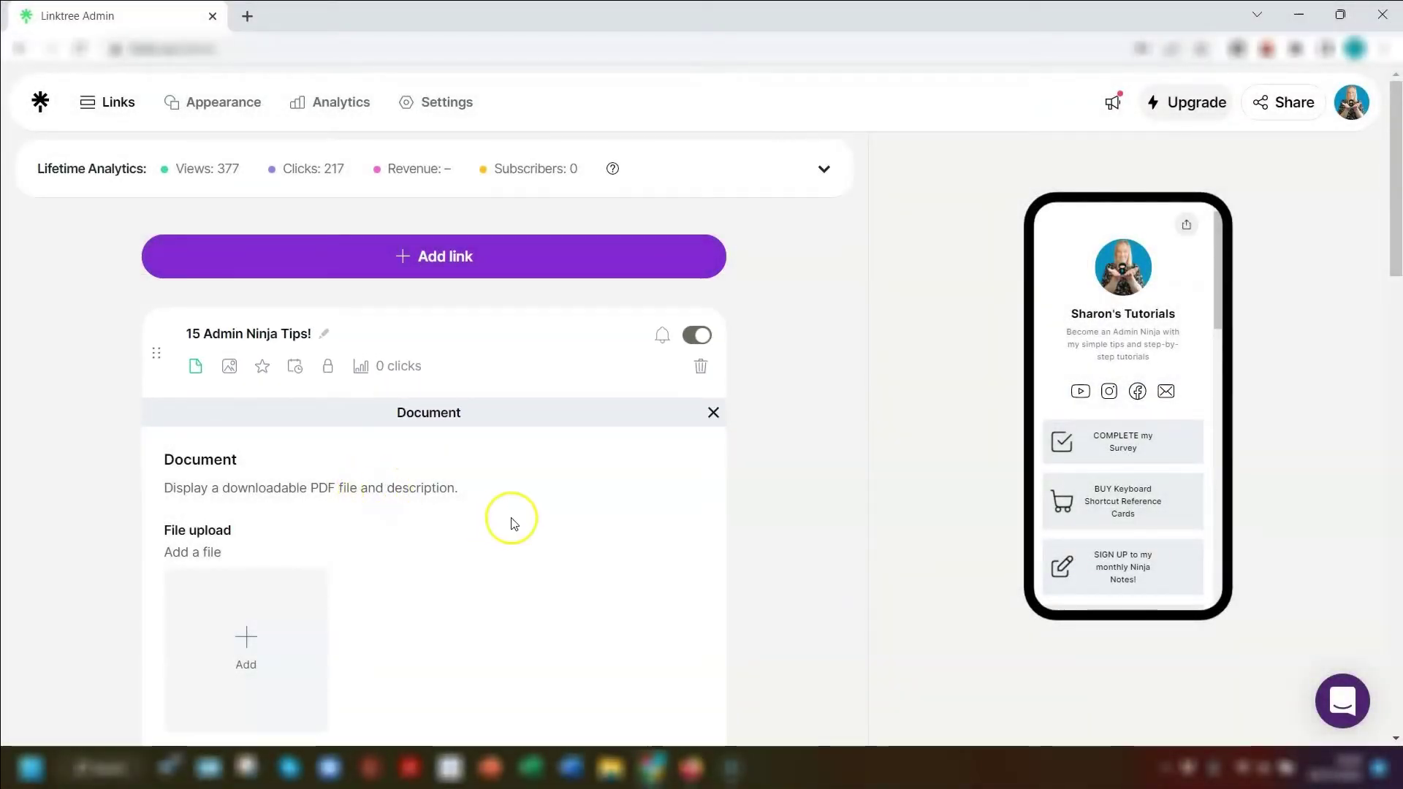
pyautogui.scroll(-3, 519, 516)
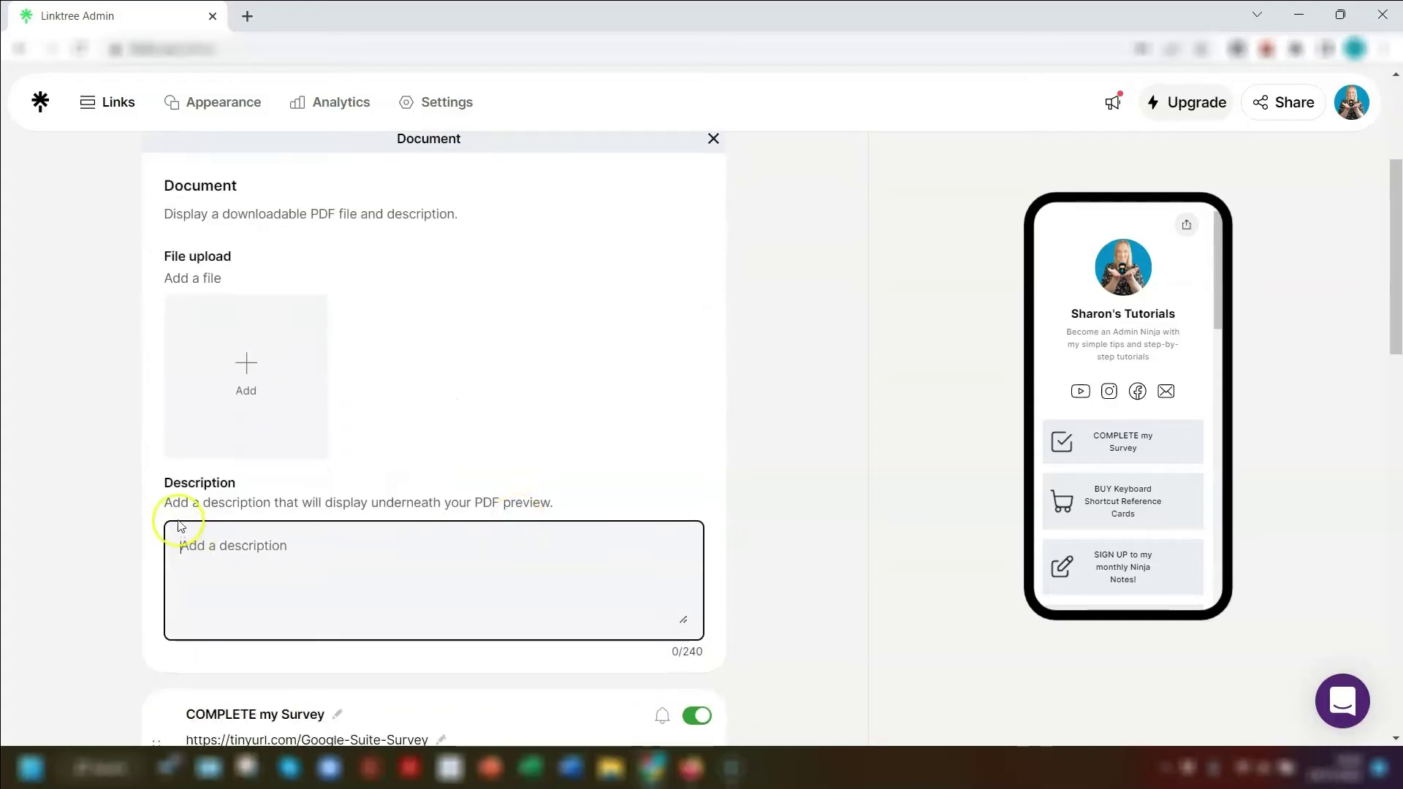
pyautogui.click(187, 541)
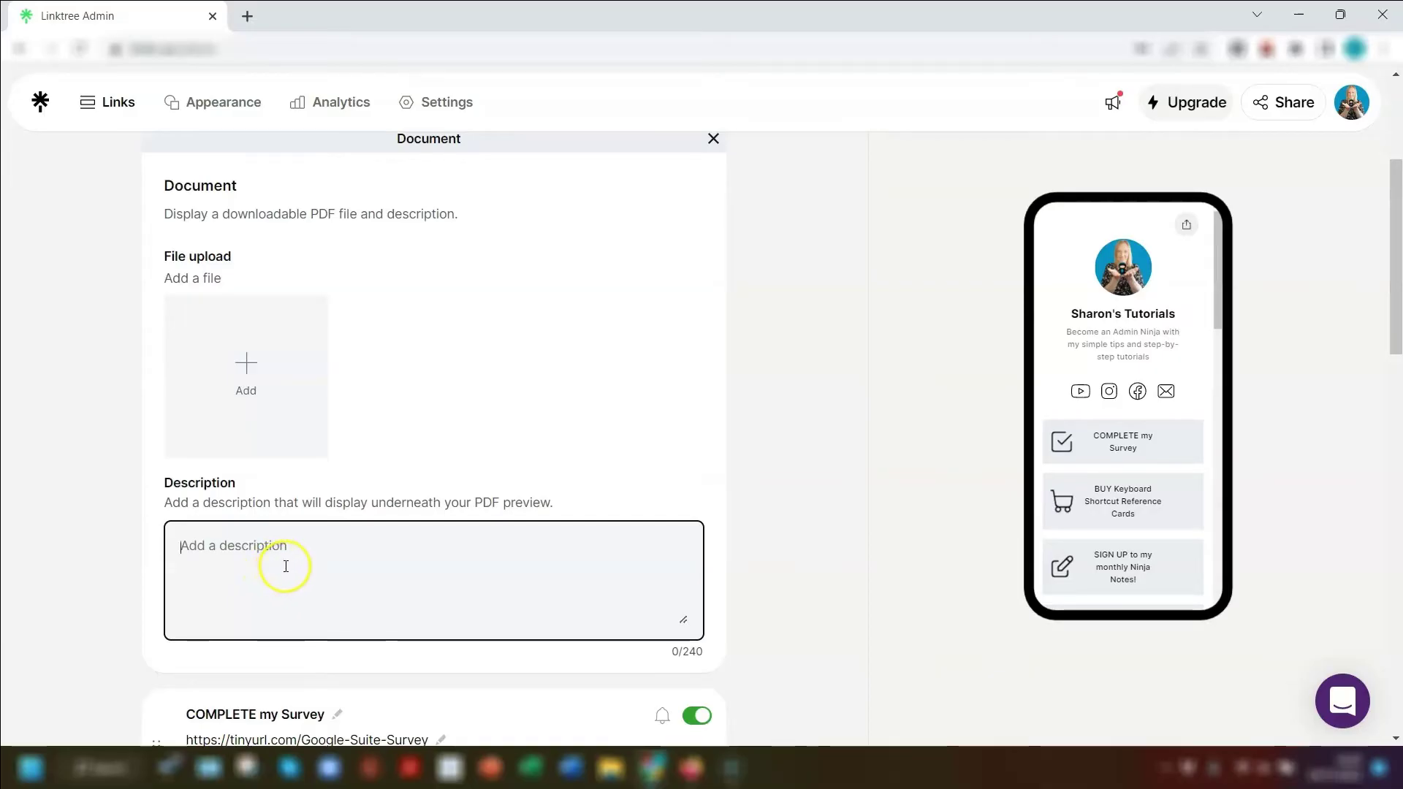
pyautogui.scroll(3, 275, 558)
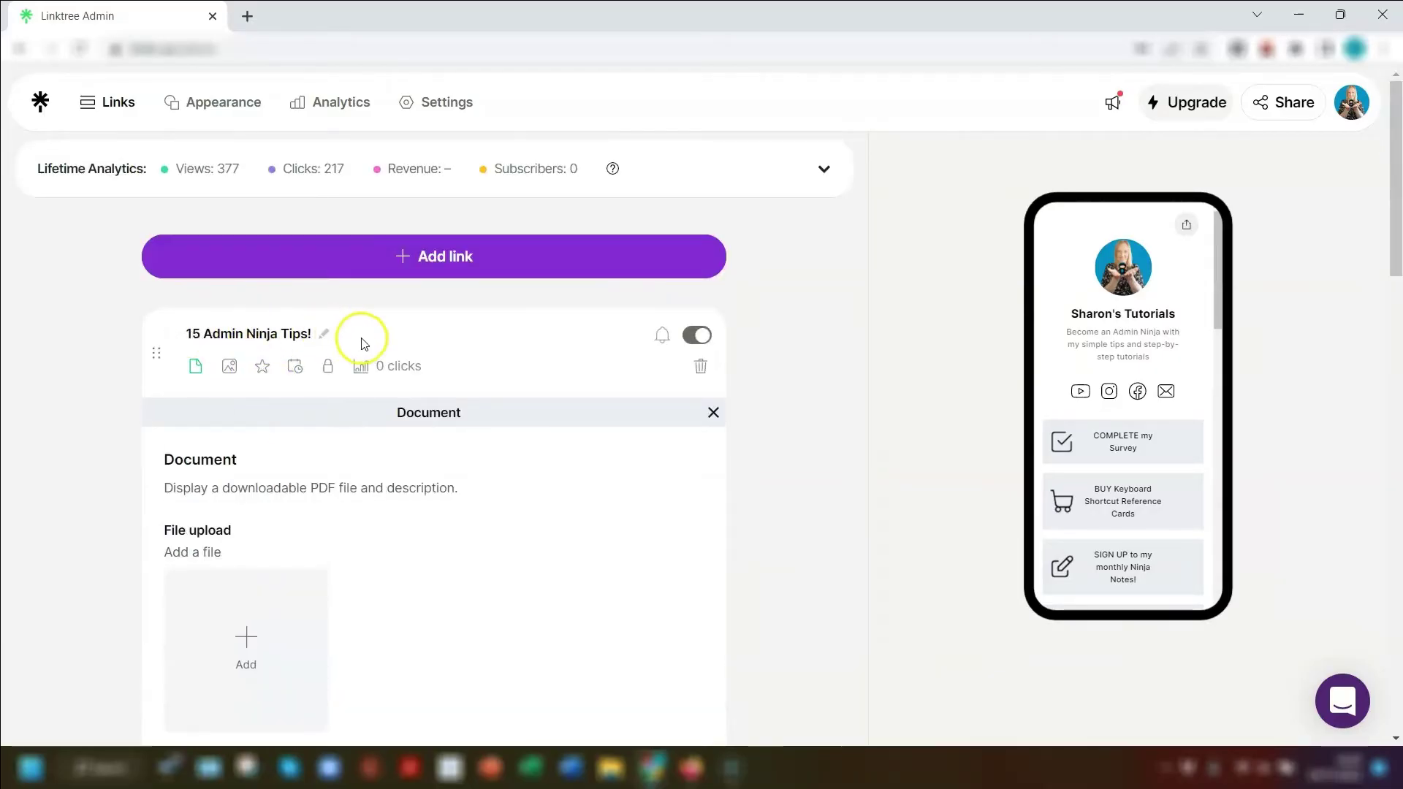
pyautogui.scroll(-1, 448, 492)
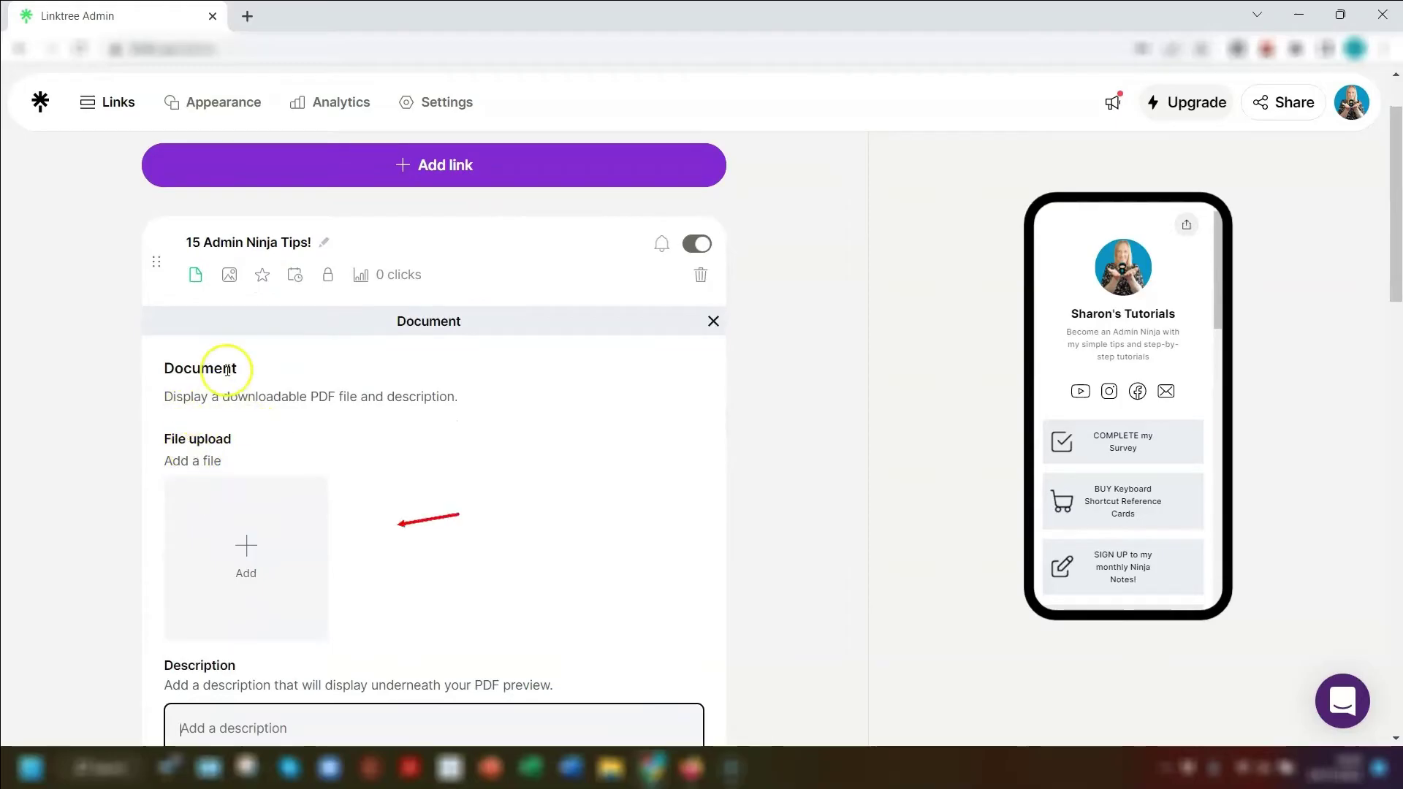
# Step: Upload Admin Ninja Tips.pdf from the computer to the Document link
pyautogui.click(244, 541)
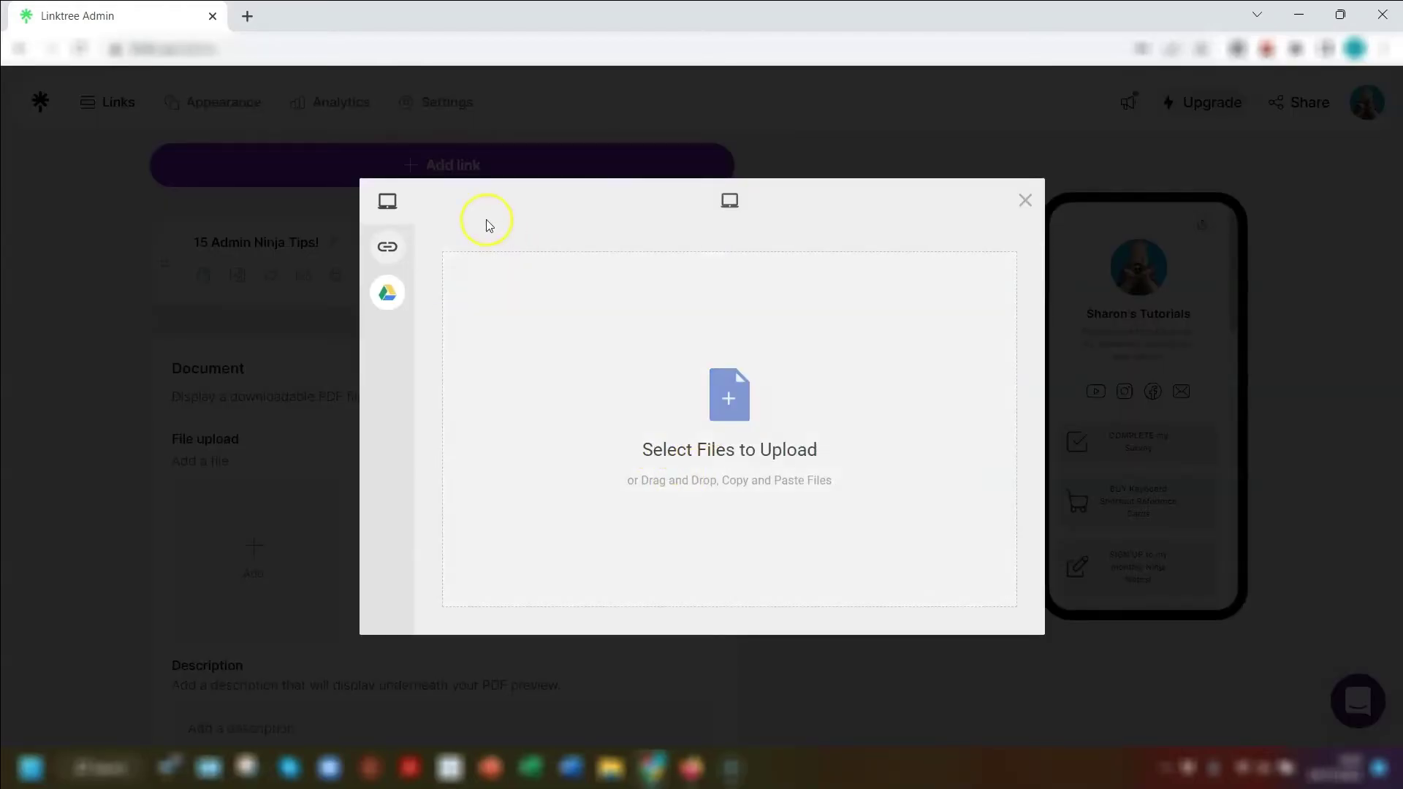
pyautogui.moveTo(393, 207)
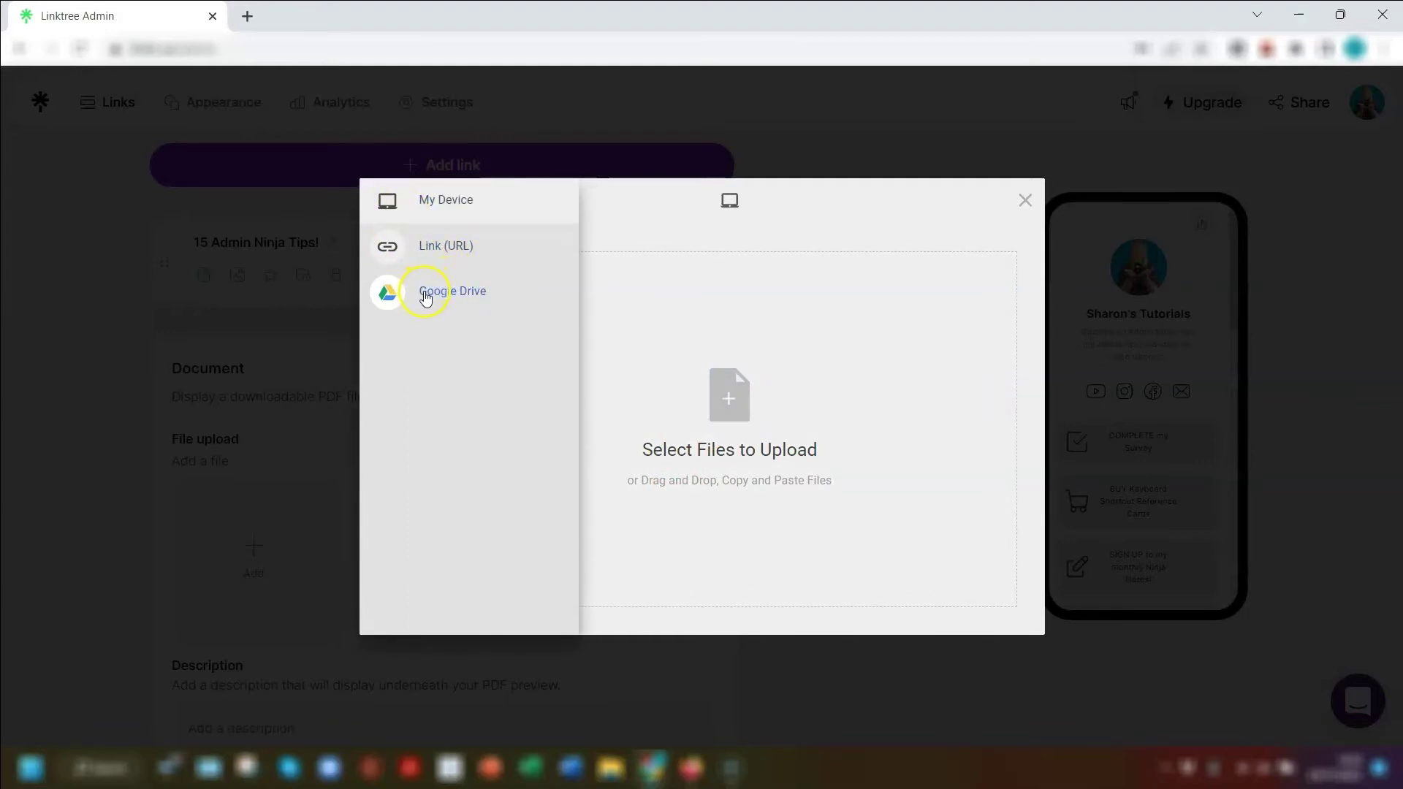
pyautogui.click(621, 307)
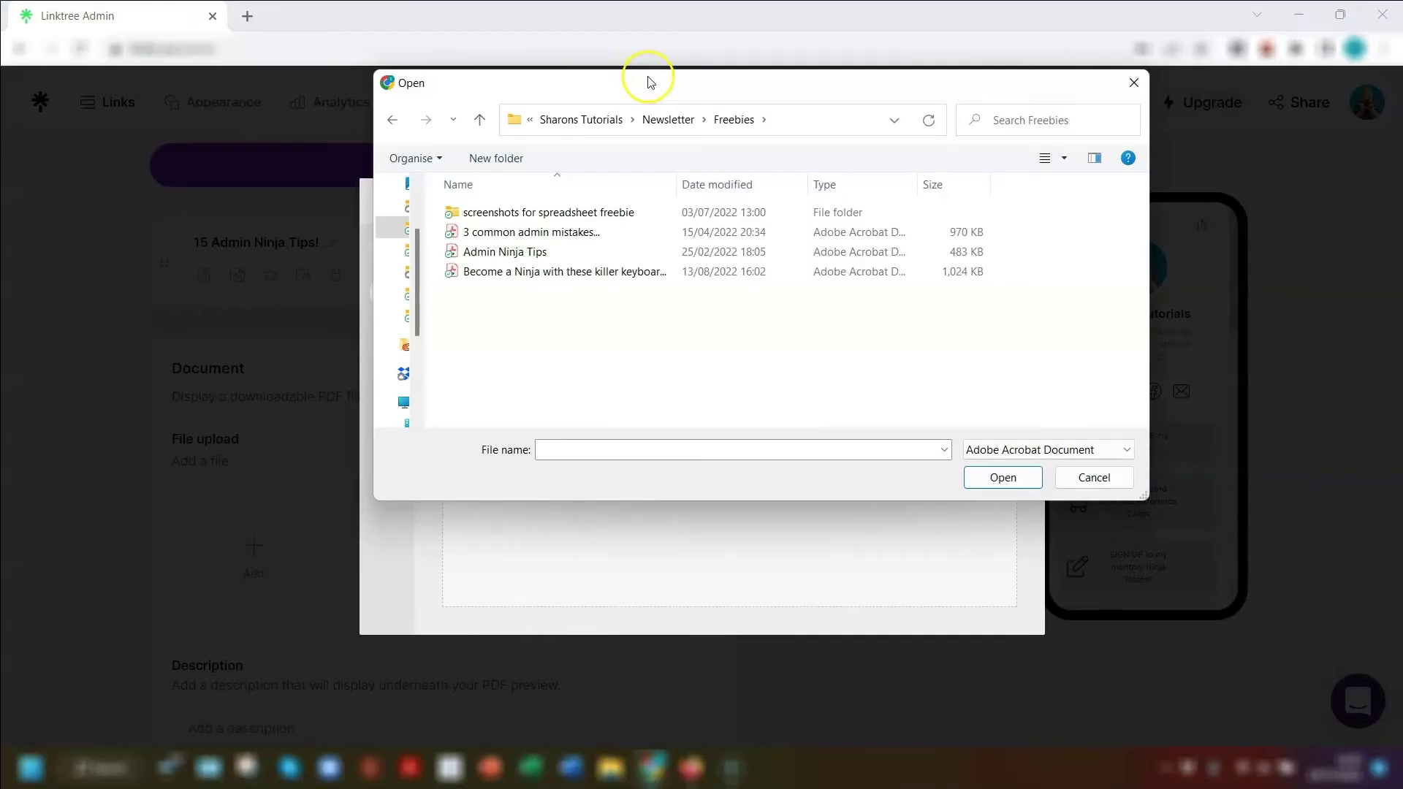
pyautogui.doubleClick(856, 252)
pyautogui.click(990, 611)
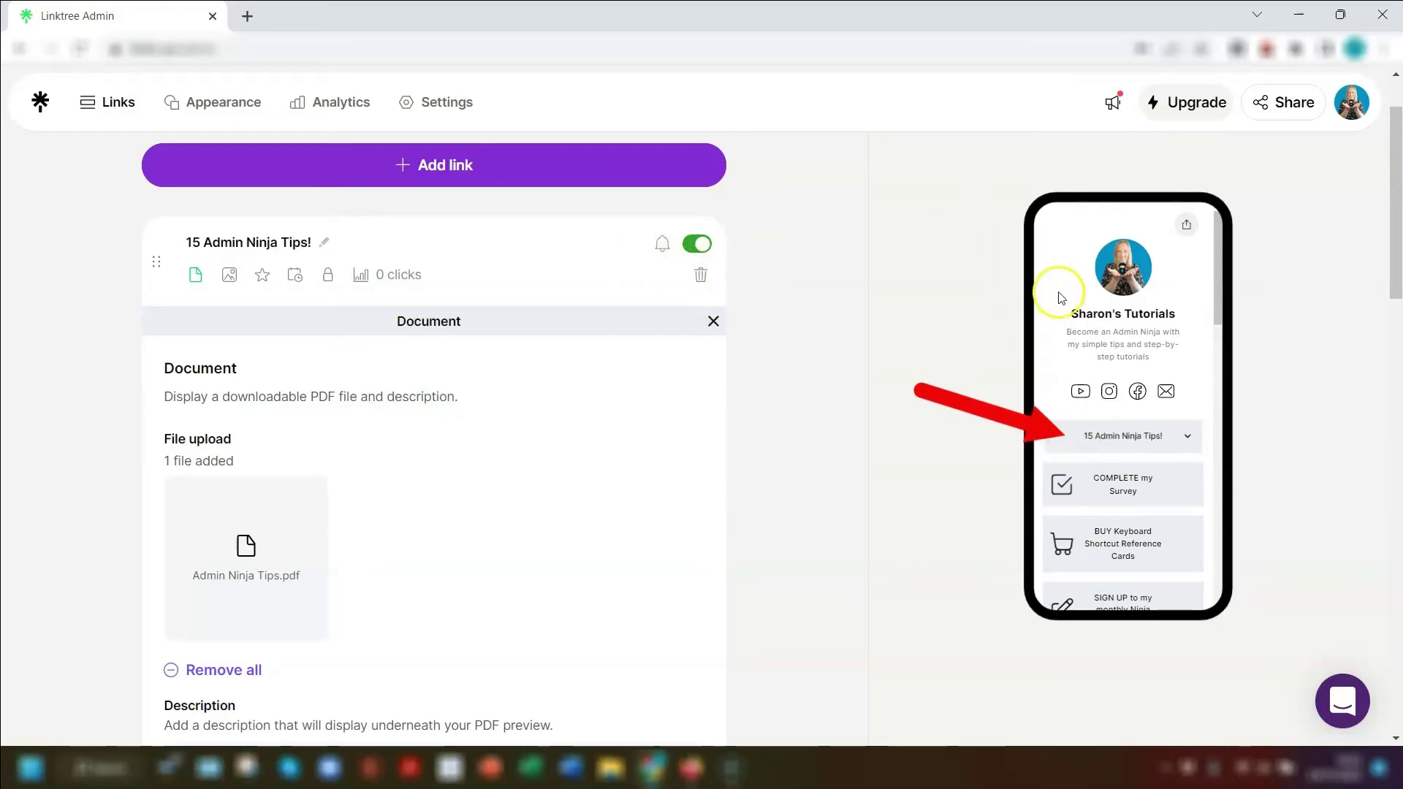
# Step: Expand and collapse the PDF in the live preview, then switch the link off
pyautogui.click(1190, 440)
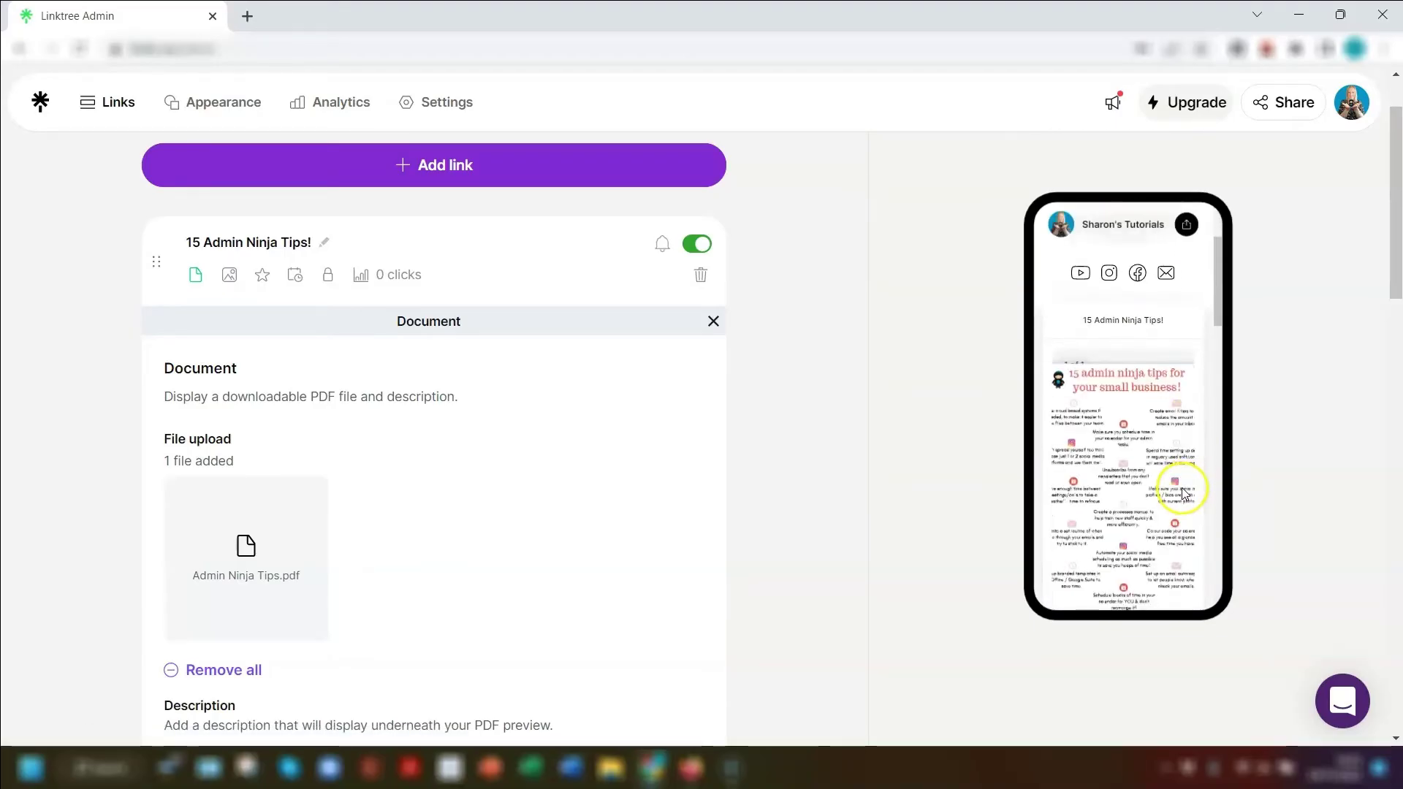
pyautogui.click(1164, 321)
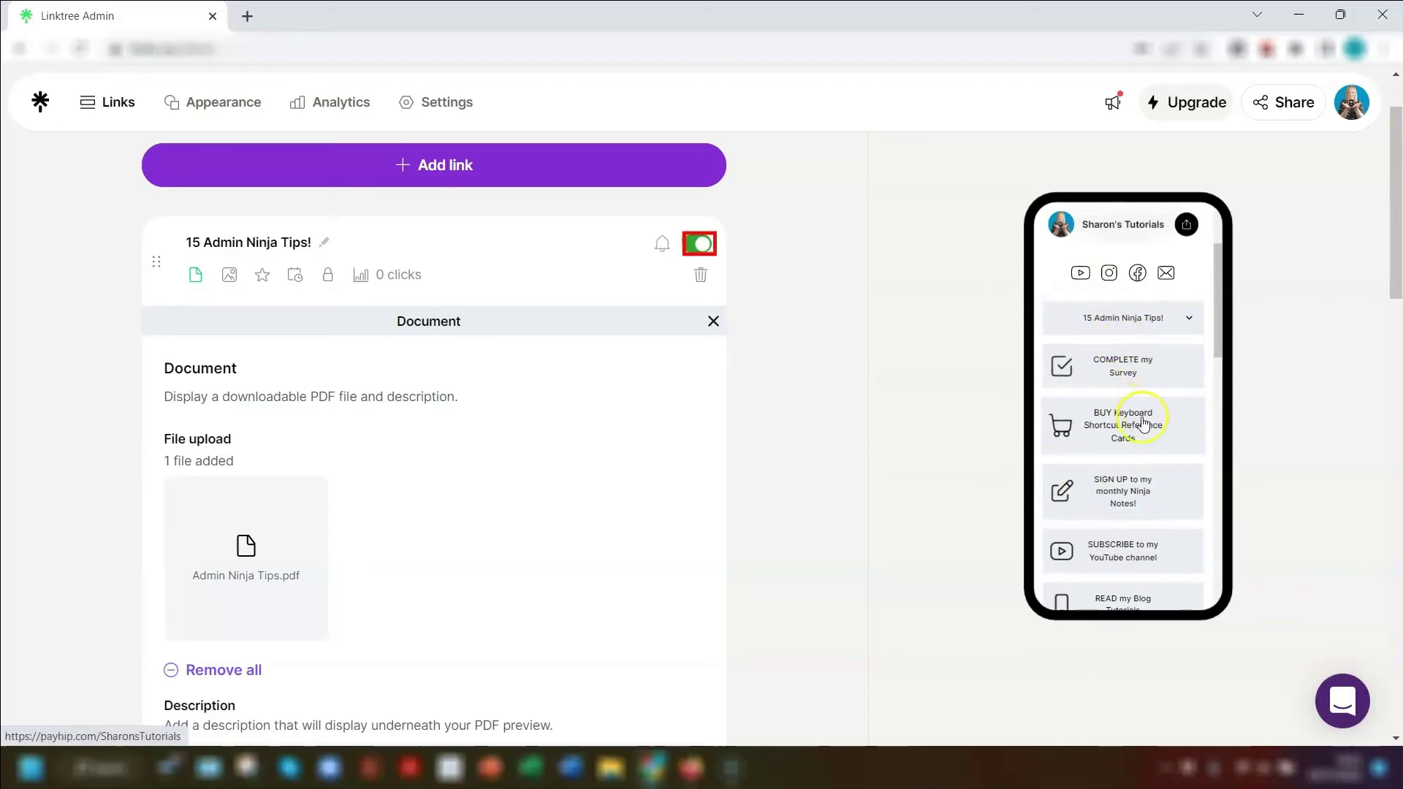
pyautogui.click(721, 249)
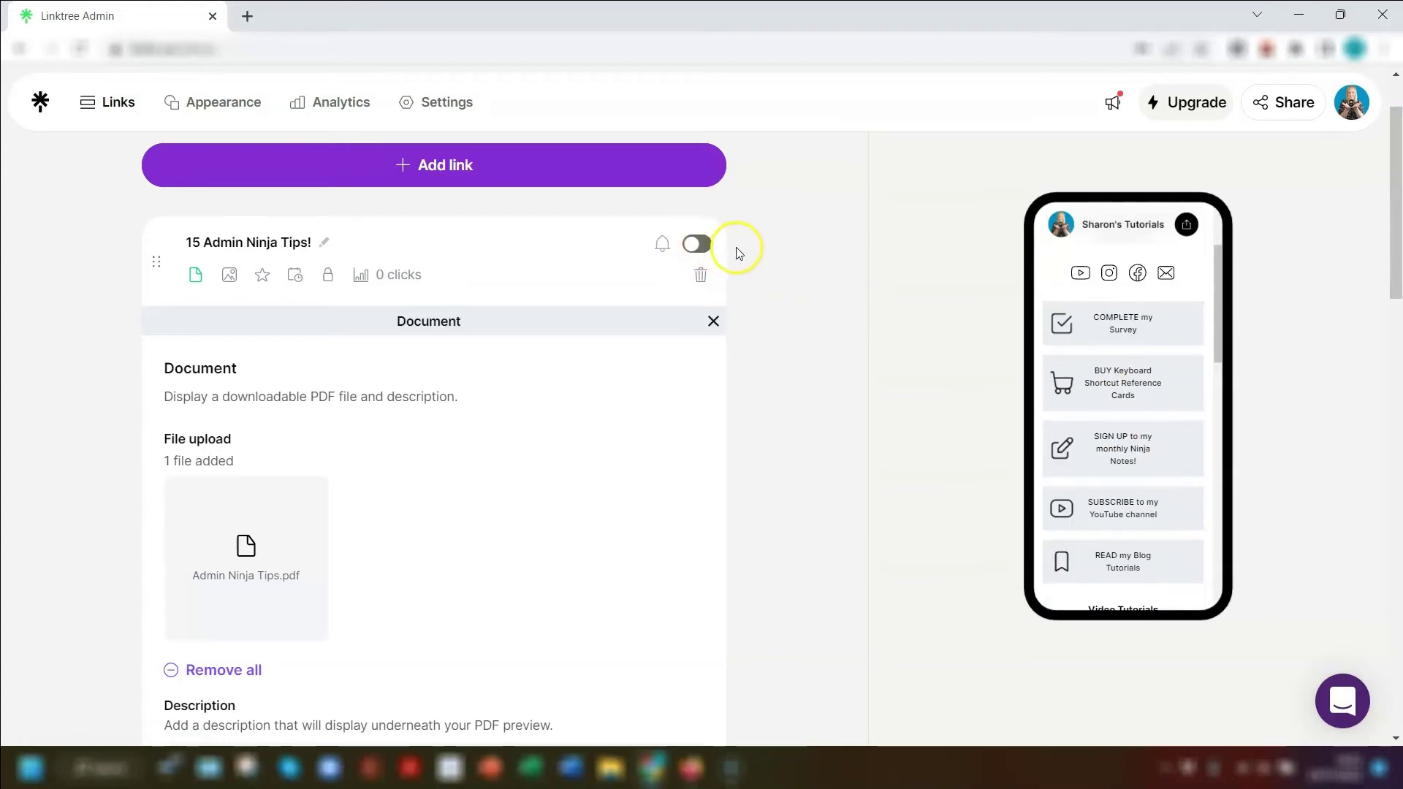
# Step: Set the '15 Admin Ninja Tips!' thumbnail to the light-bulb Tabler icon, found by searching 'ligh'
pyautogui.click(714, 322)
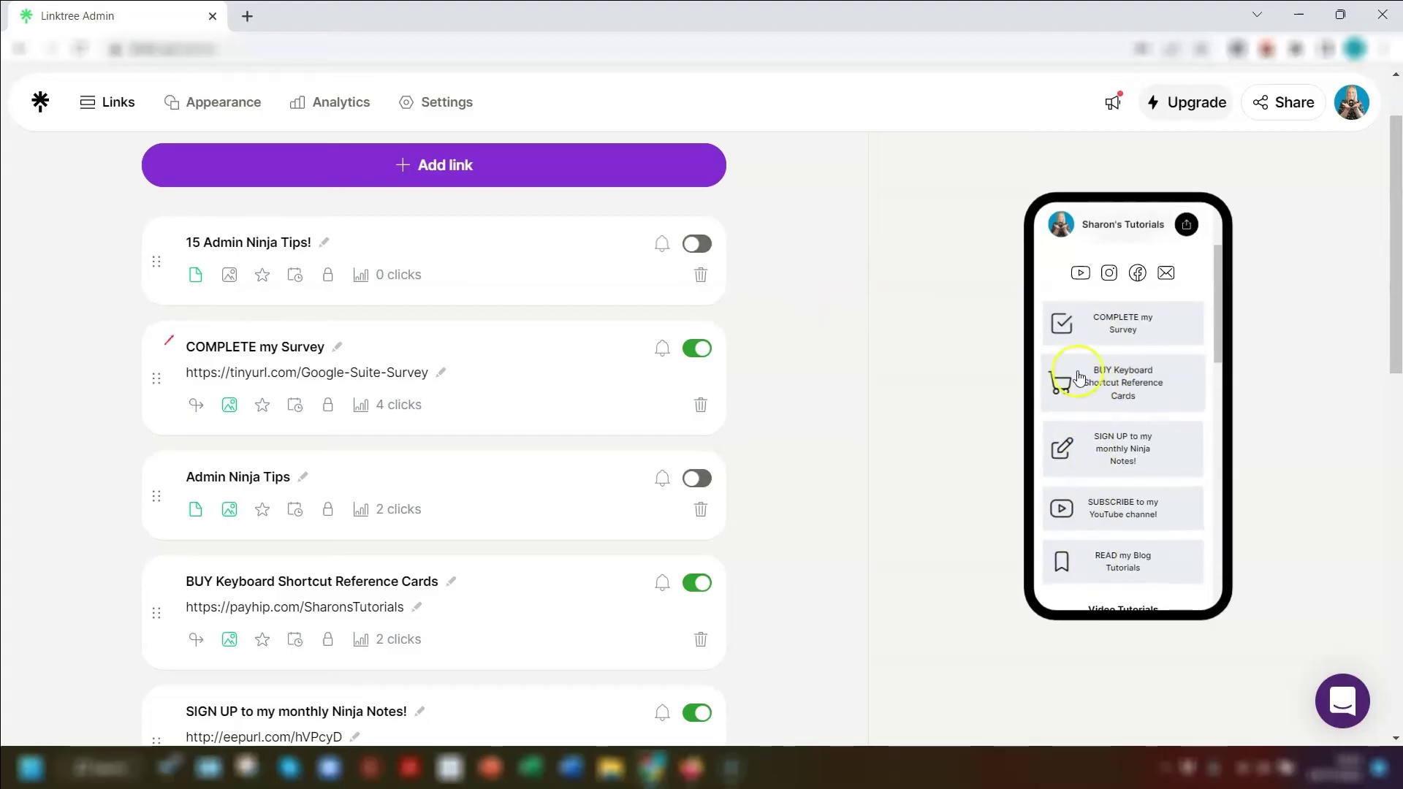
pyautogui.click(230, 277)
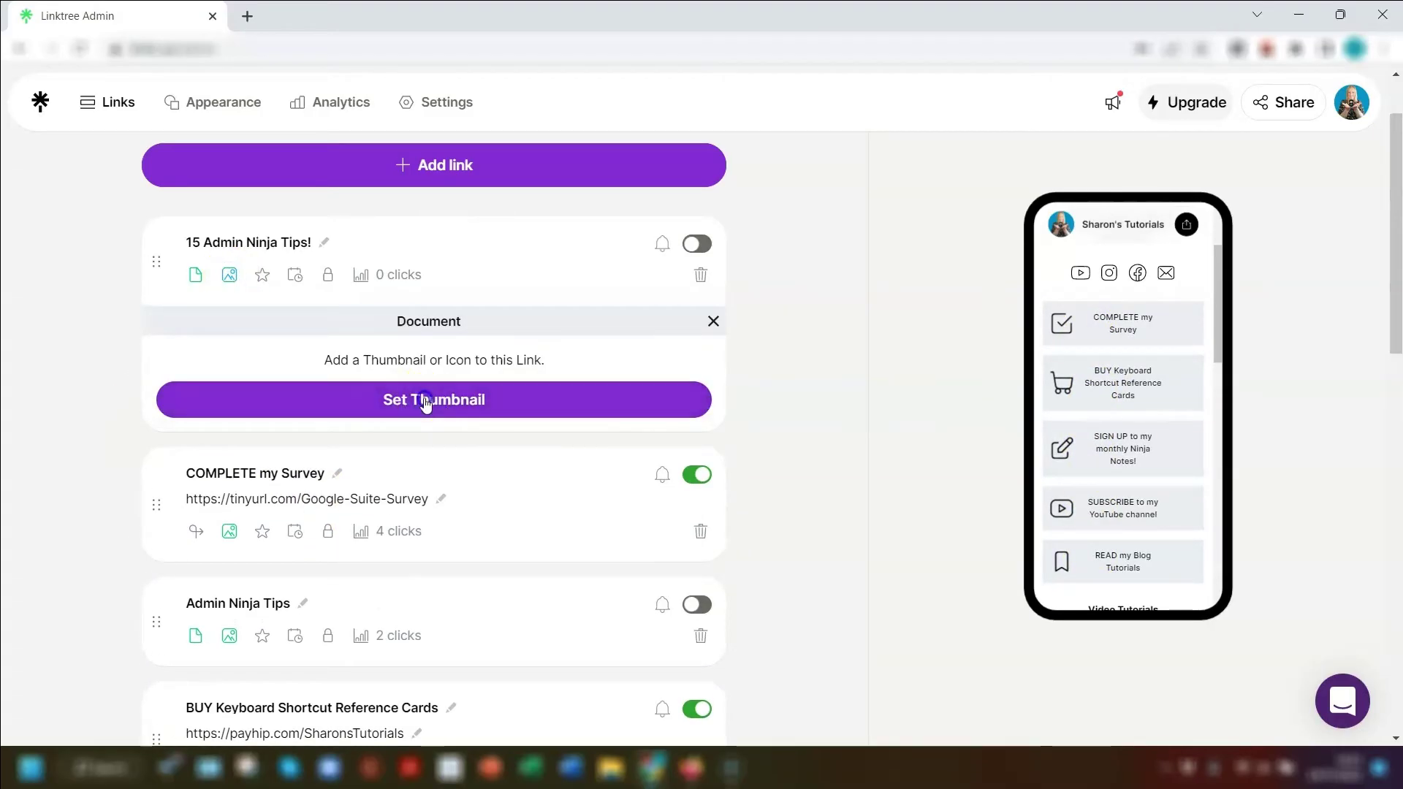
pyautogui.click(425, 402)
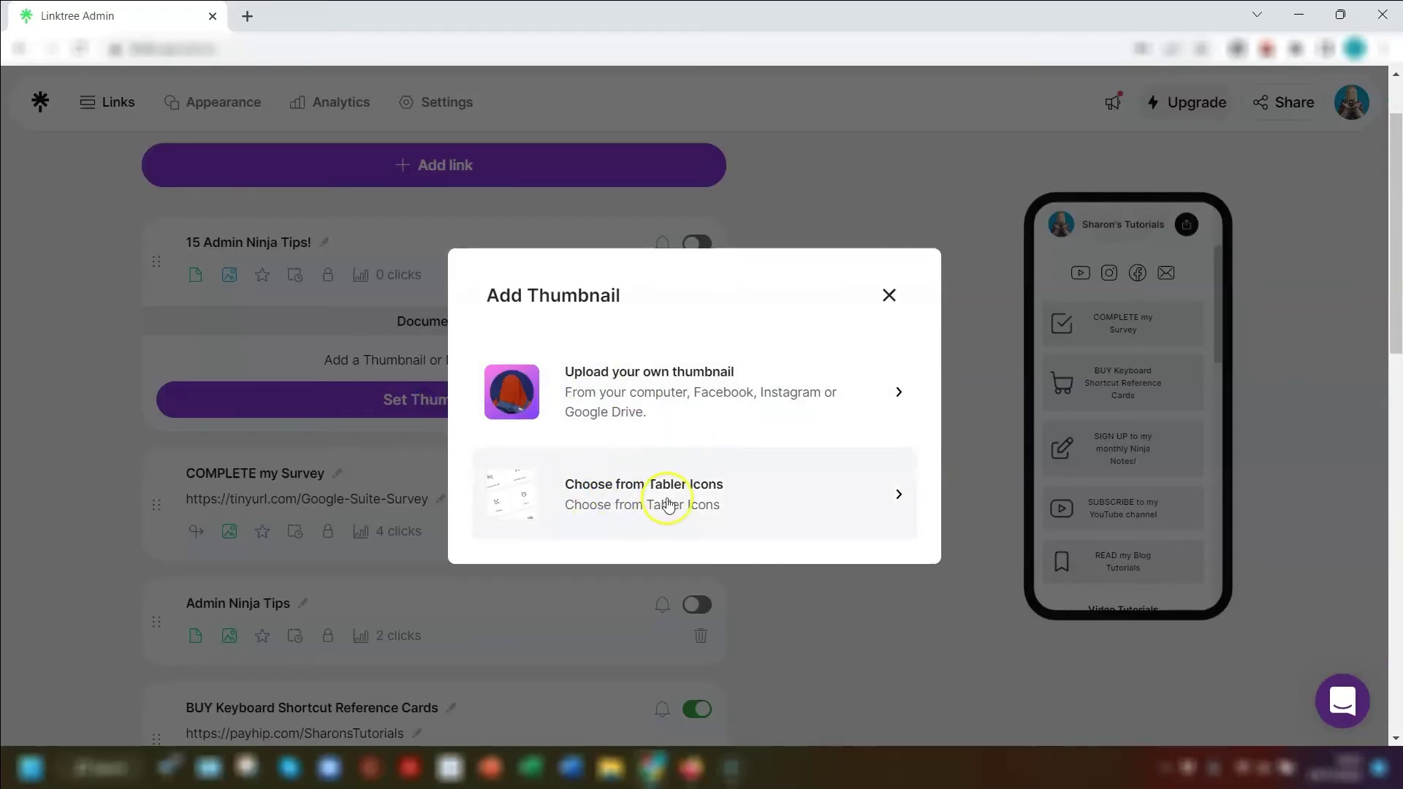
pyautogui.click(695, 501)
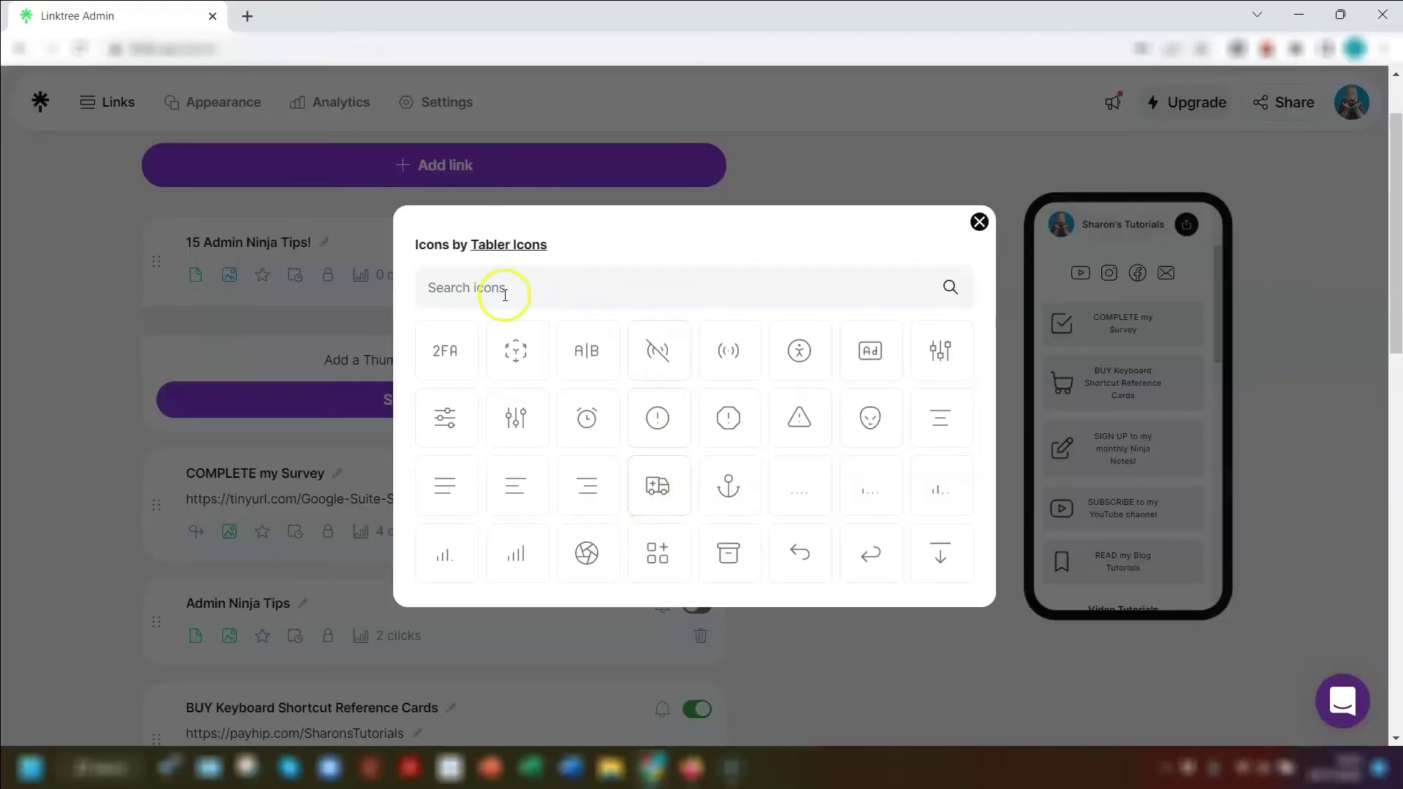
pyautogui.click(500, 292)
pyautogui.write('light')
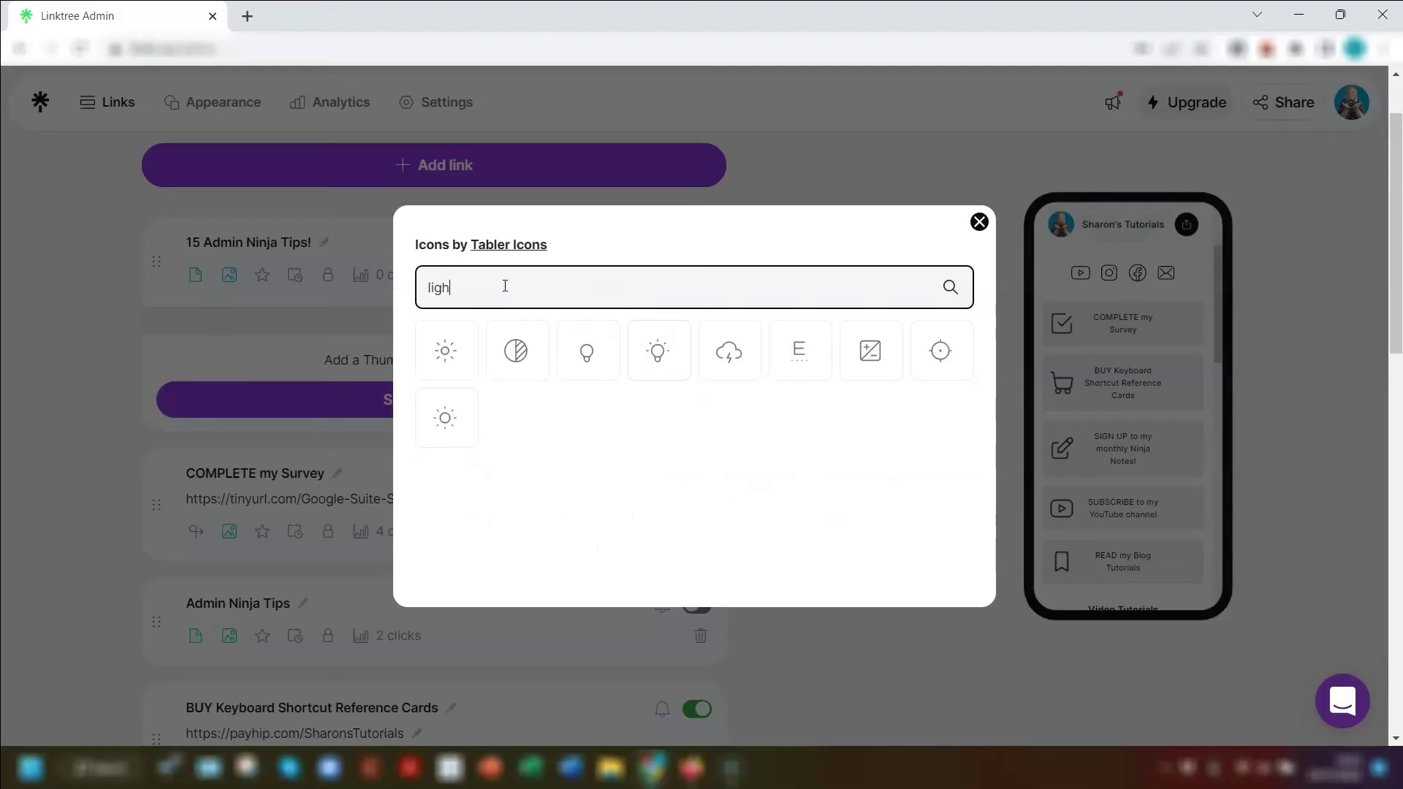
pyautogui.click(658, 352)
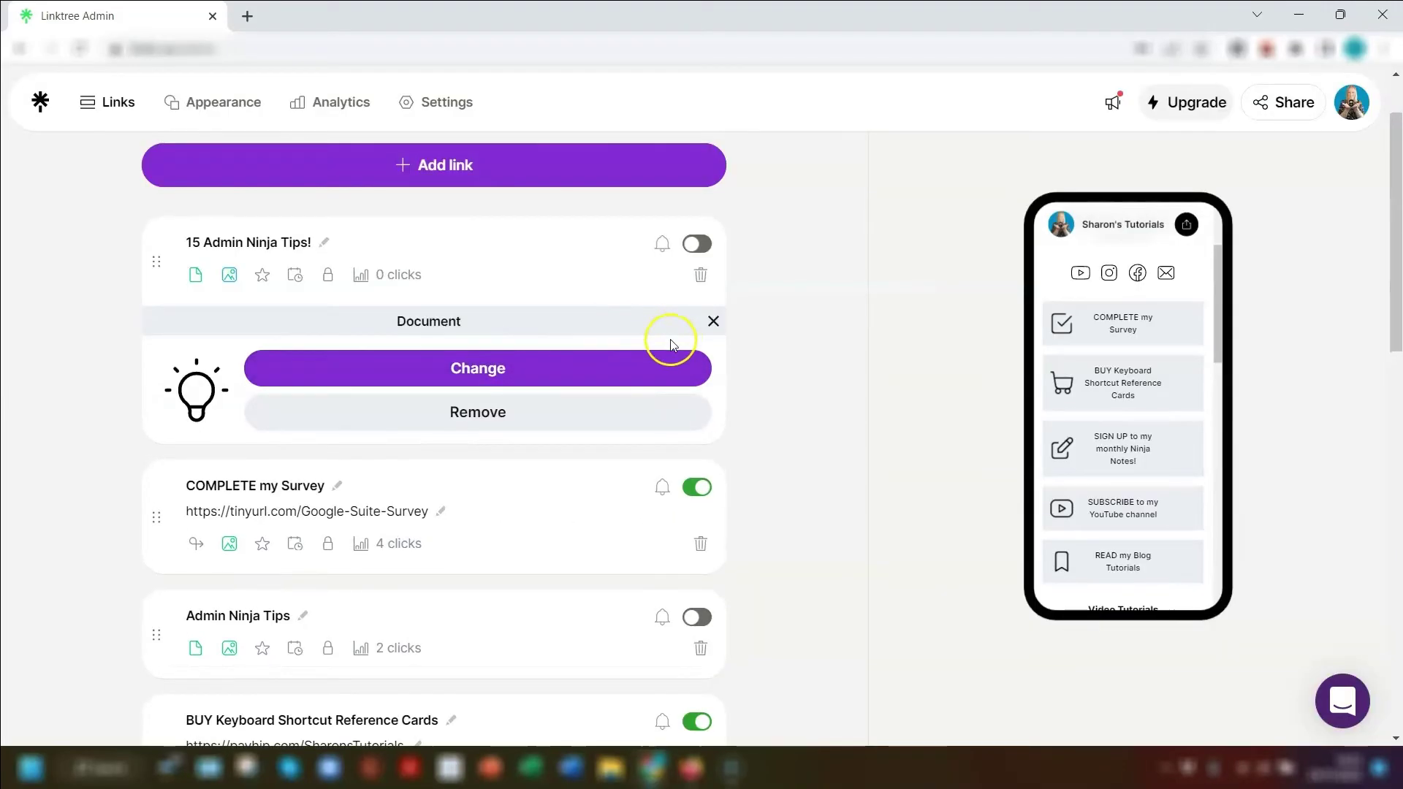
pyautogui.click(713, 321)
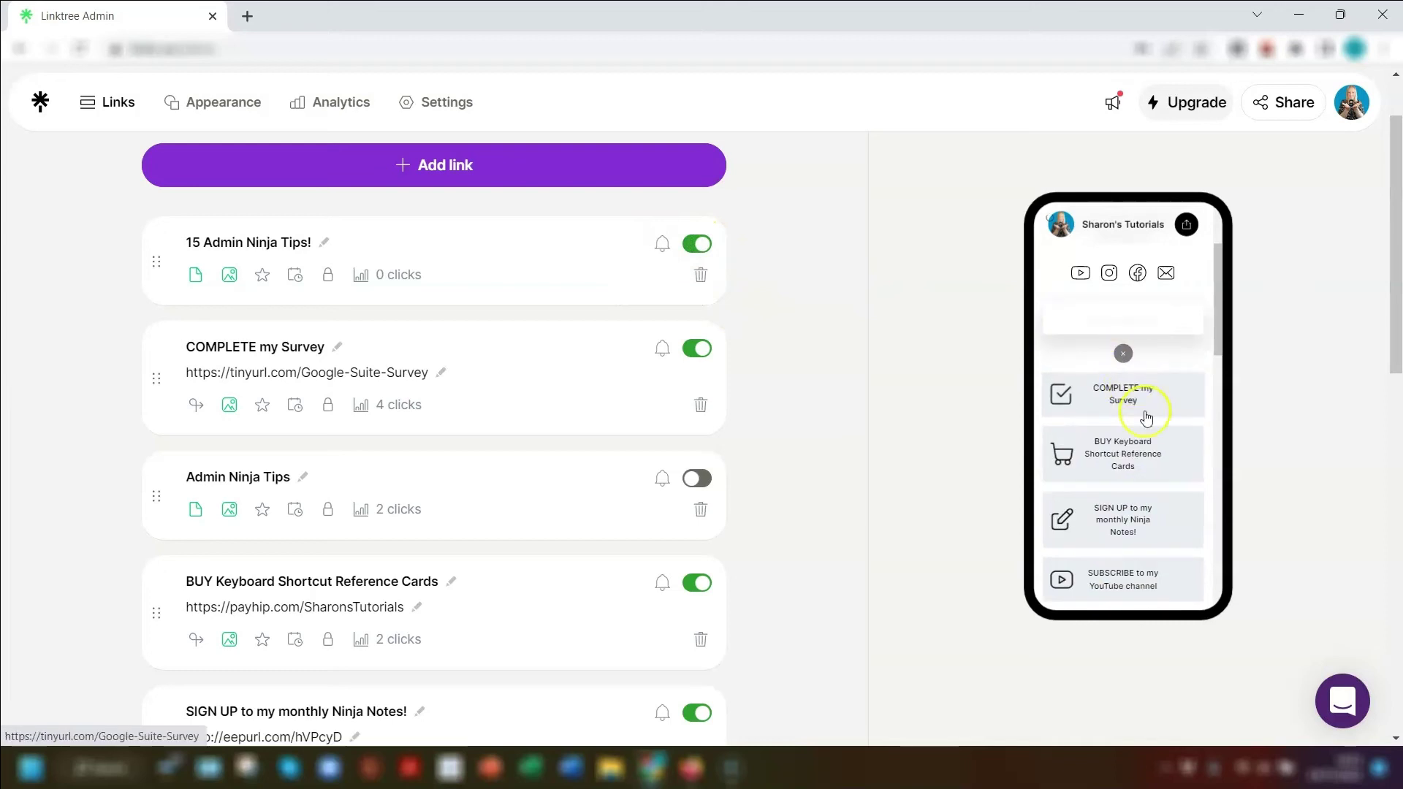
pyautogui.click(1113, 321)
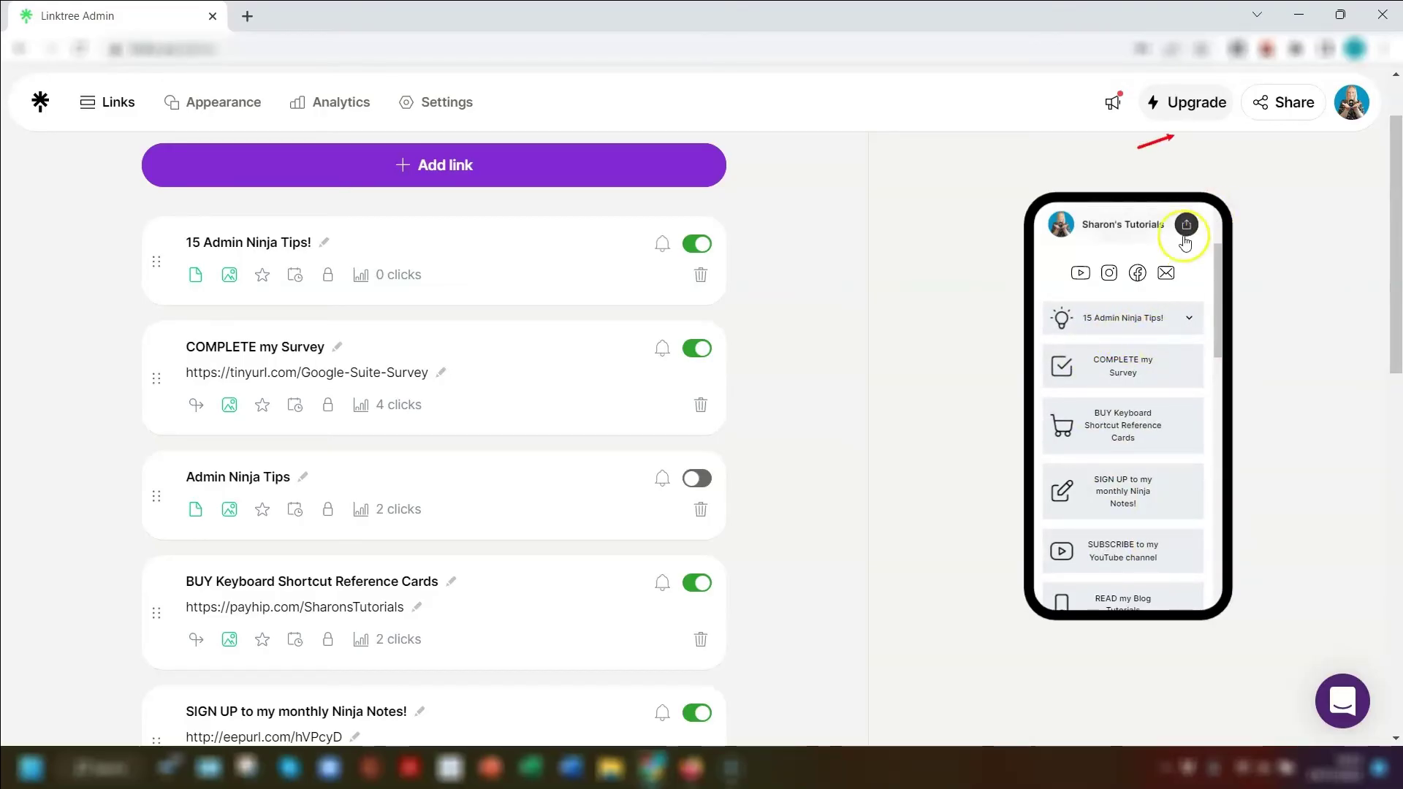
# Step: Open the public Linktree page from Share and expand the '15 Admin Ninja Tips!' item
pyautogui.click(1301, 110)
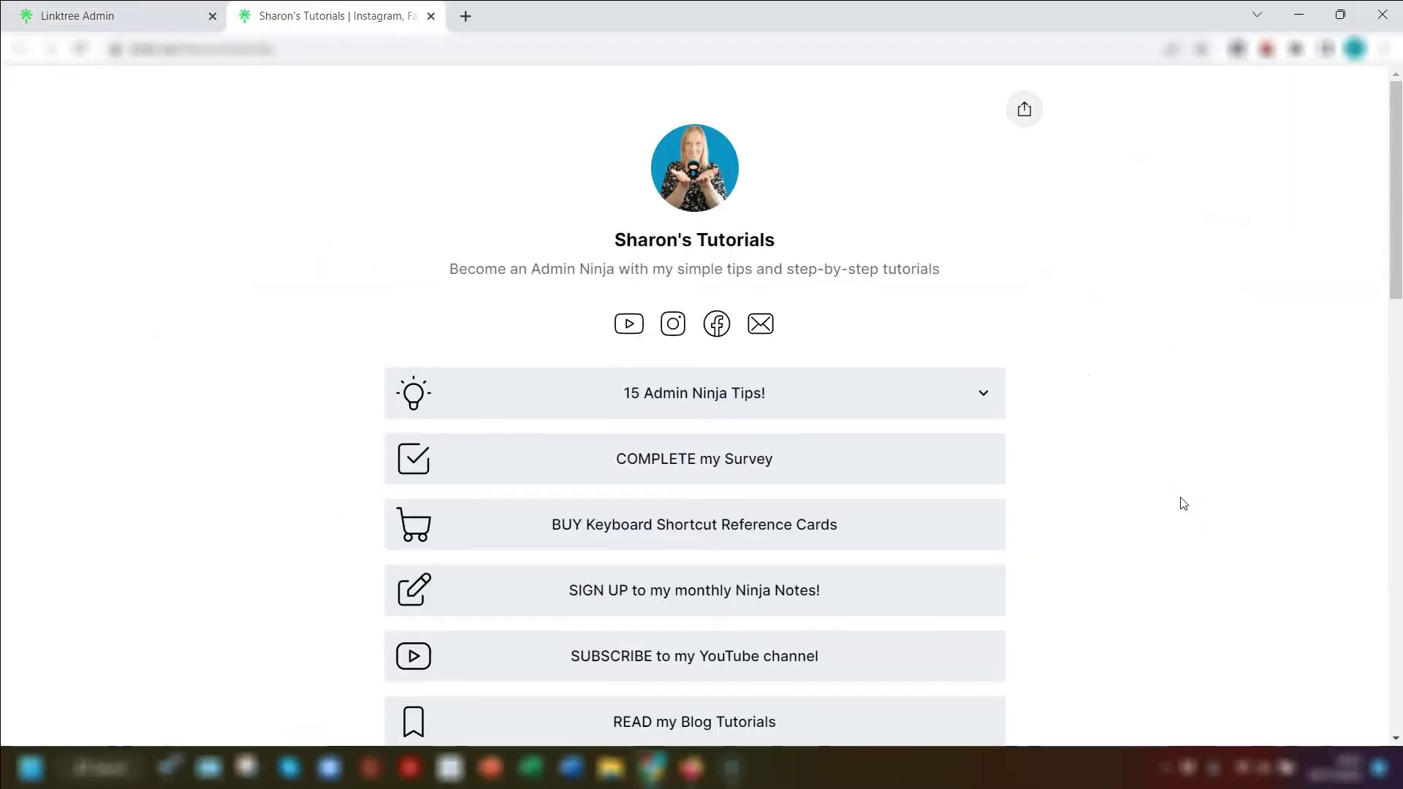
pyautogui.scroll(-1, 1118, 266)
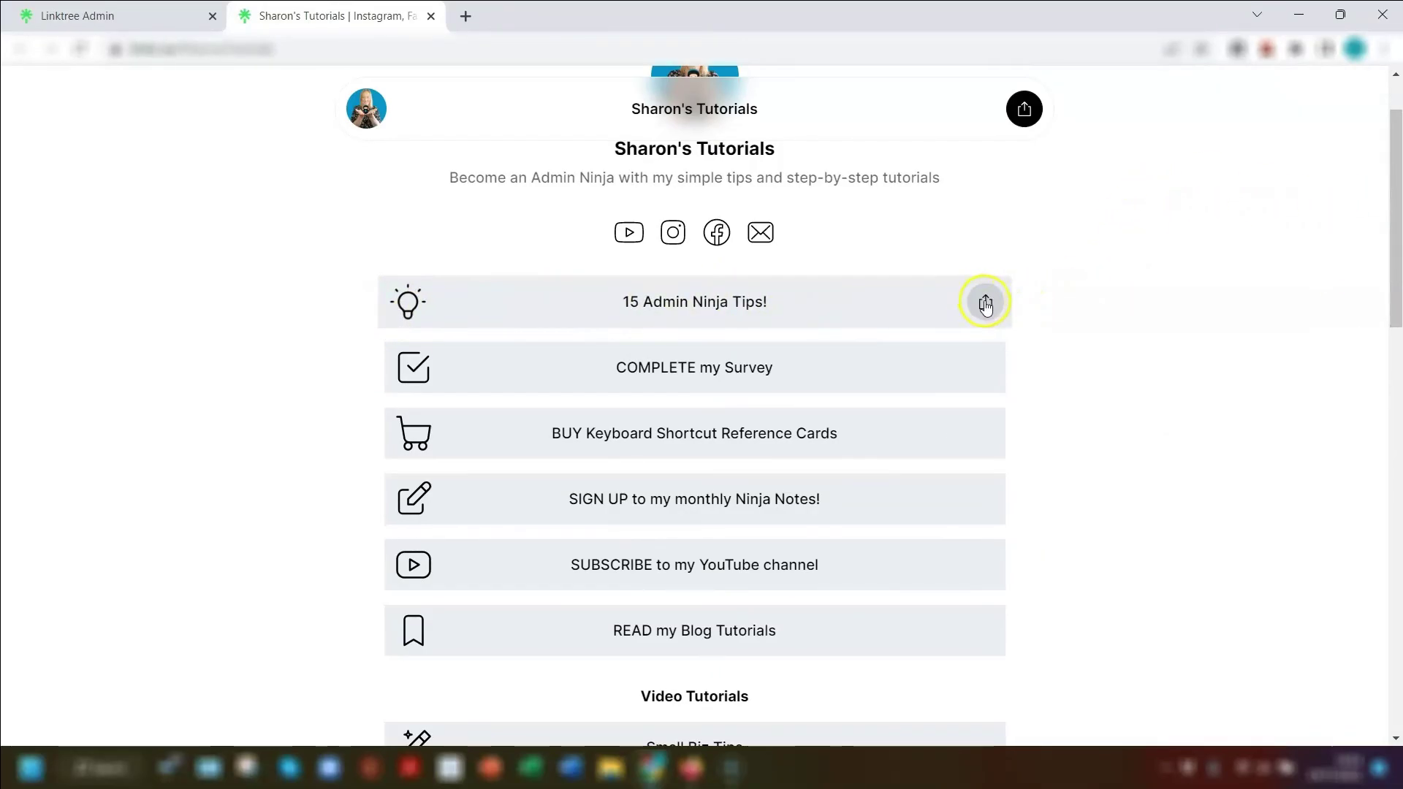
pyautogui.click(893, 304)
pyautogui.scroll(-2, 933, 373)
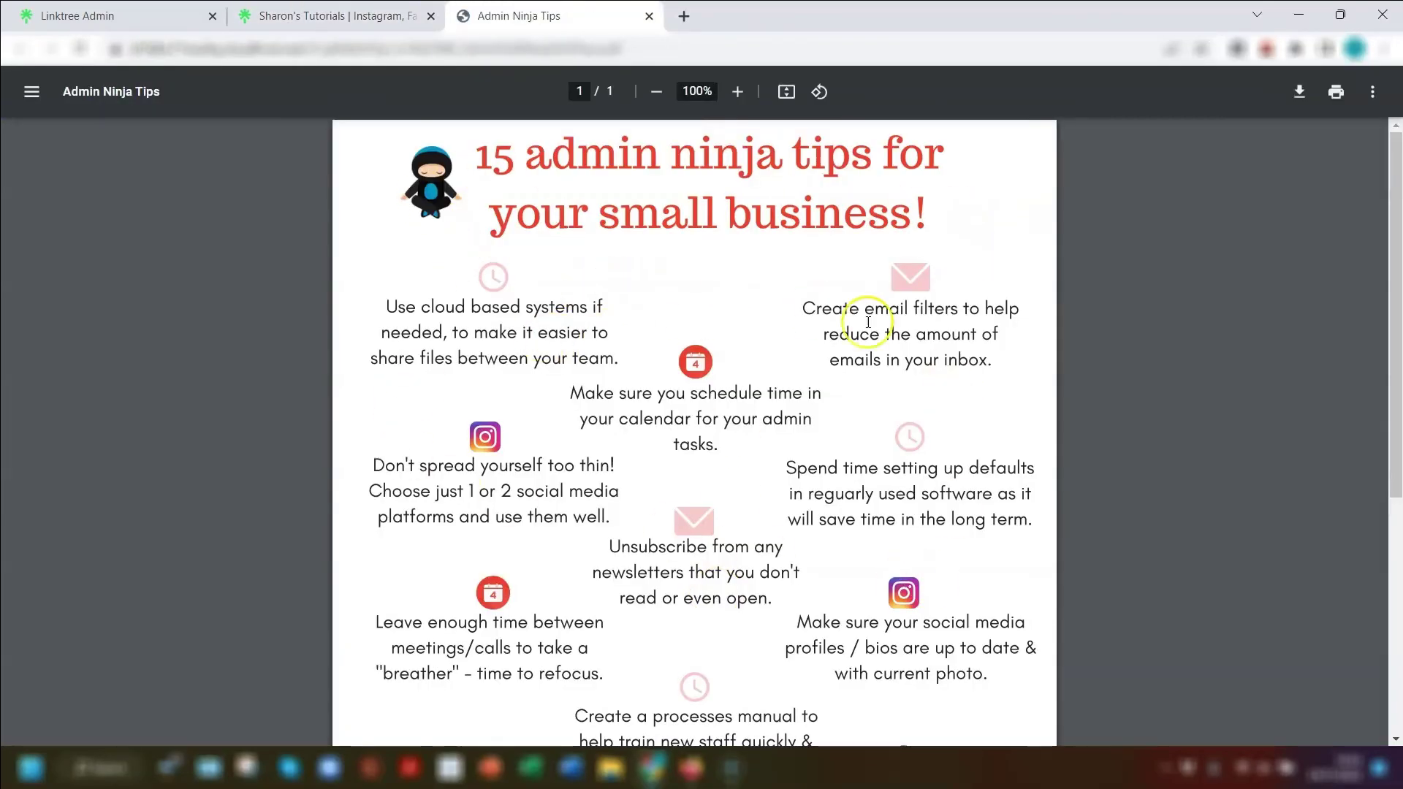
# Step: Scroll down through the Admin Ninja Tips PDF and back to the top
pyautogui.scroll(-5, 972, 324)
pyautogui.scroll(5, 961, 325)
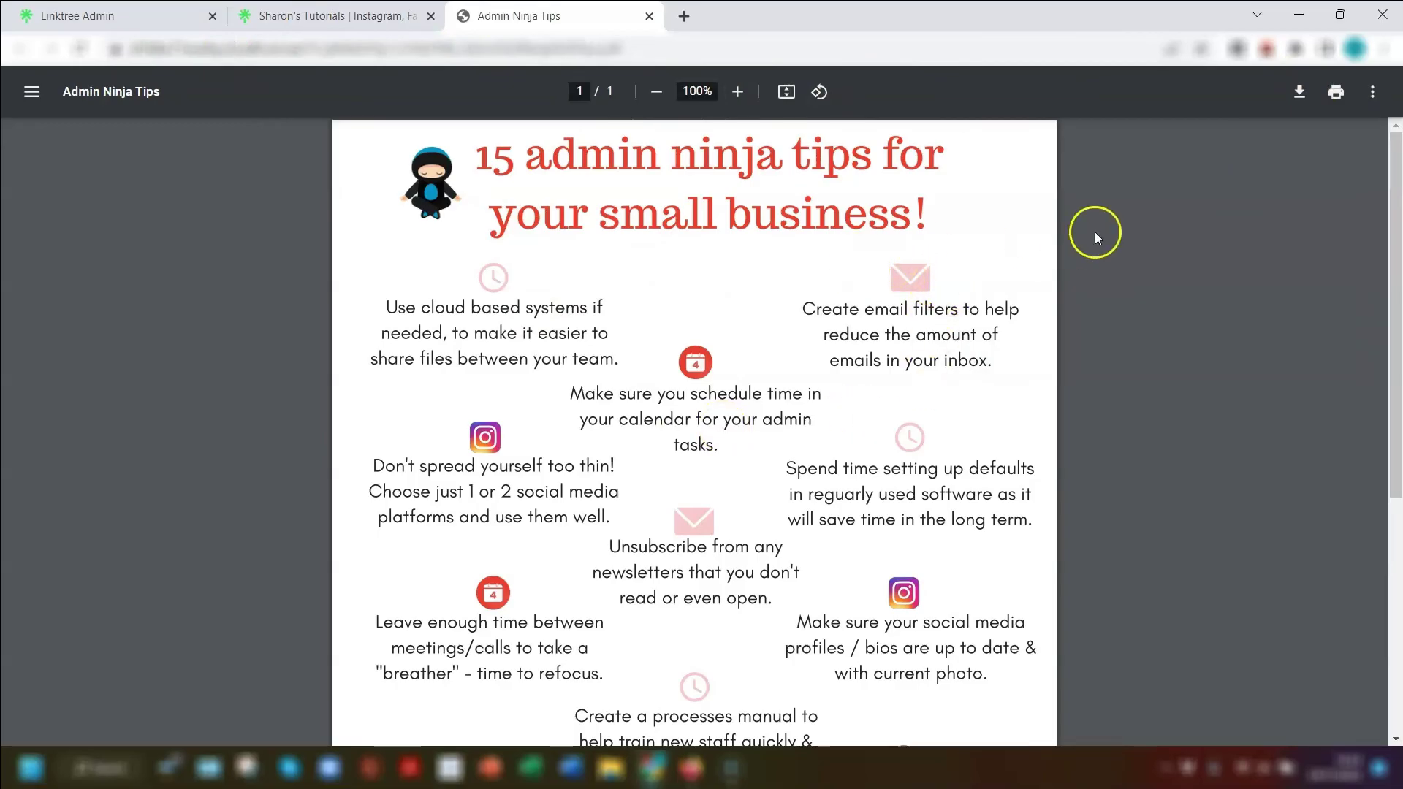
# Step: Close the PDF tab, dismiss the pop-up, and collapse the '15 Admin Ninja Tips!' item
pyautogui.click(649, 16)
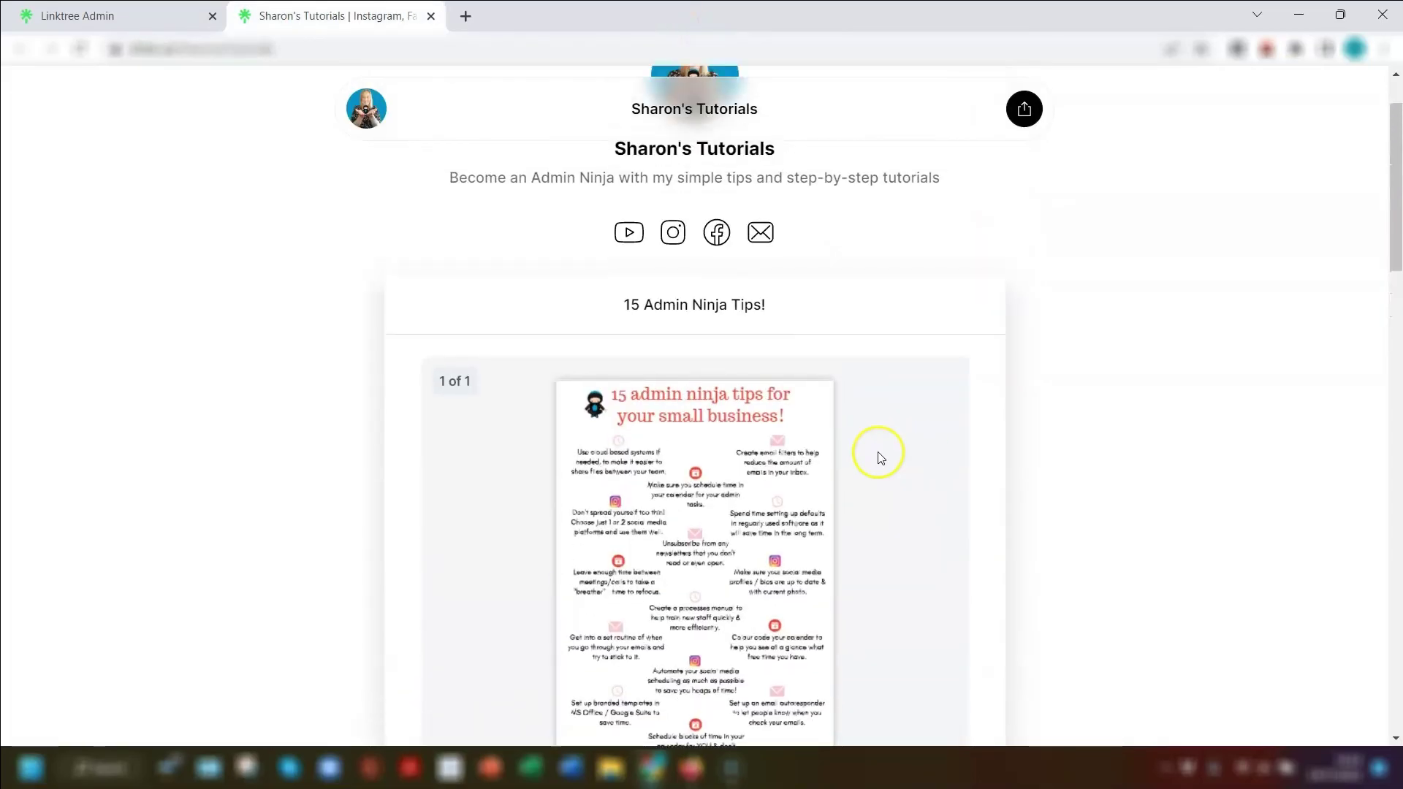
pyautogui.click(696, 729)
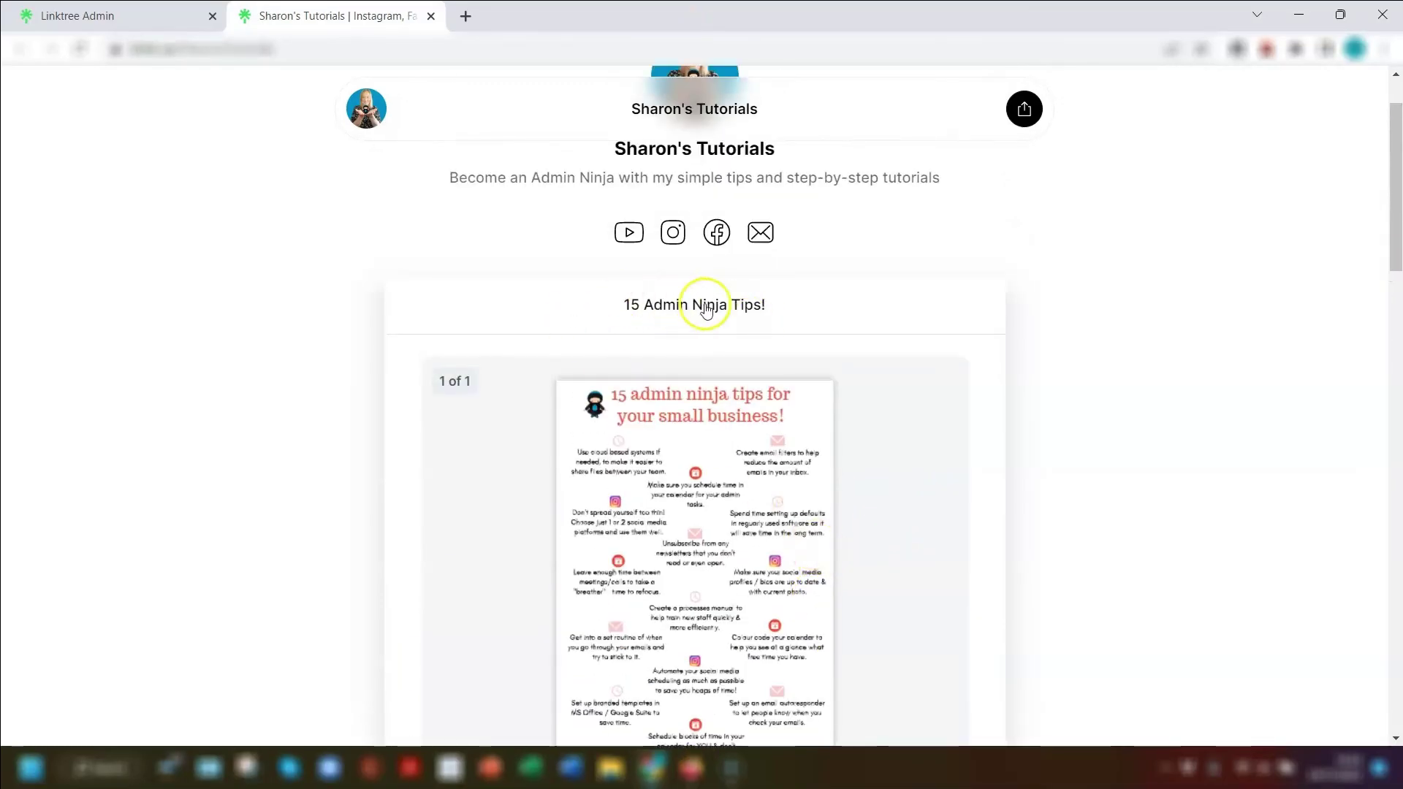
pyautogui.click(753, 303)
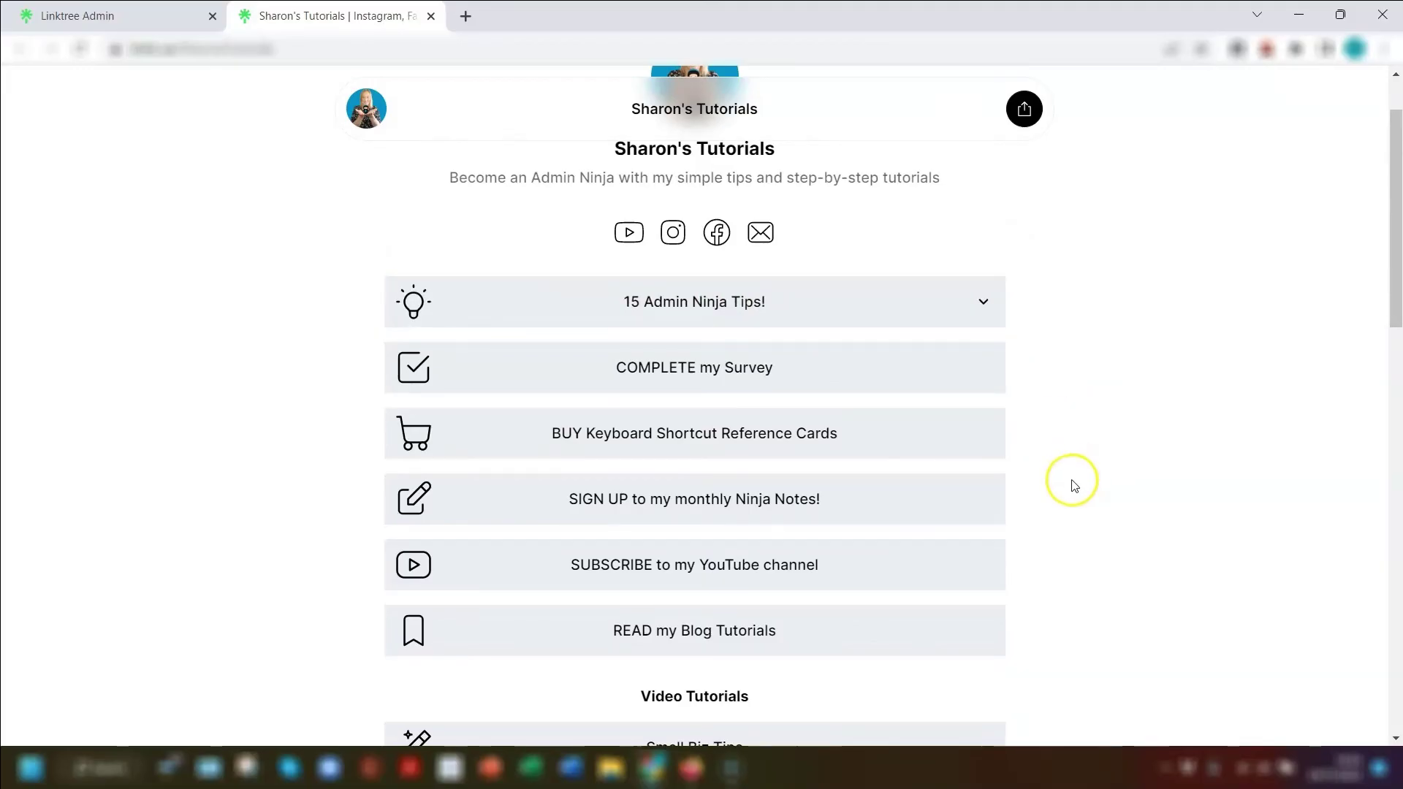
pyautogui.scroll(2, 1096, 470)
# Step: Back in Linktree admin, close the Share panel and switch the '15 Admin Ninja Tips!' link off
pyautogui.click(82, 14)
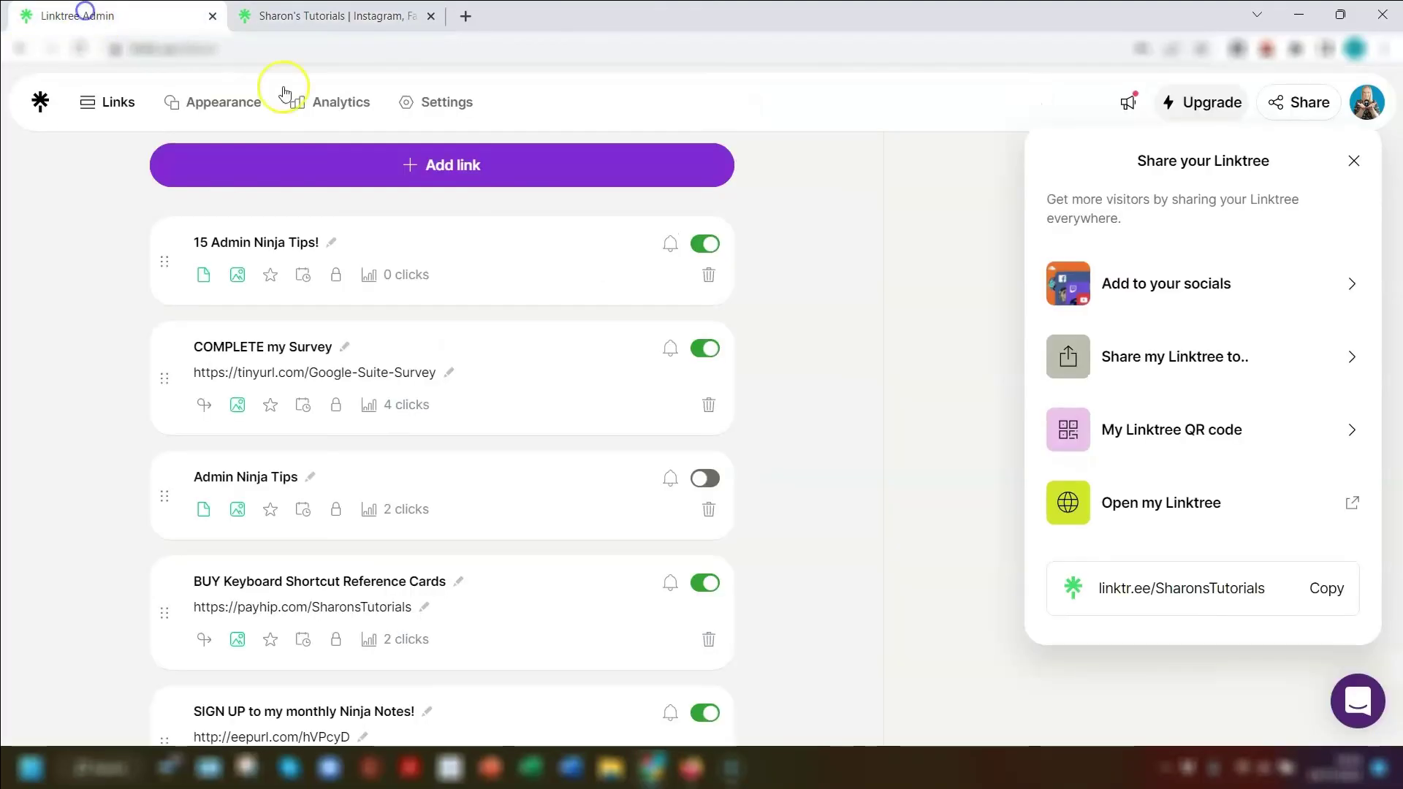
pyautogui.click(1001, 430)
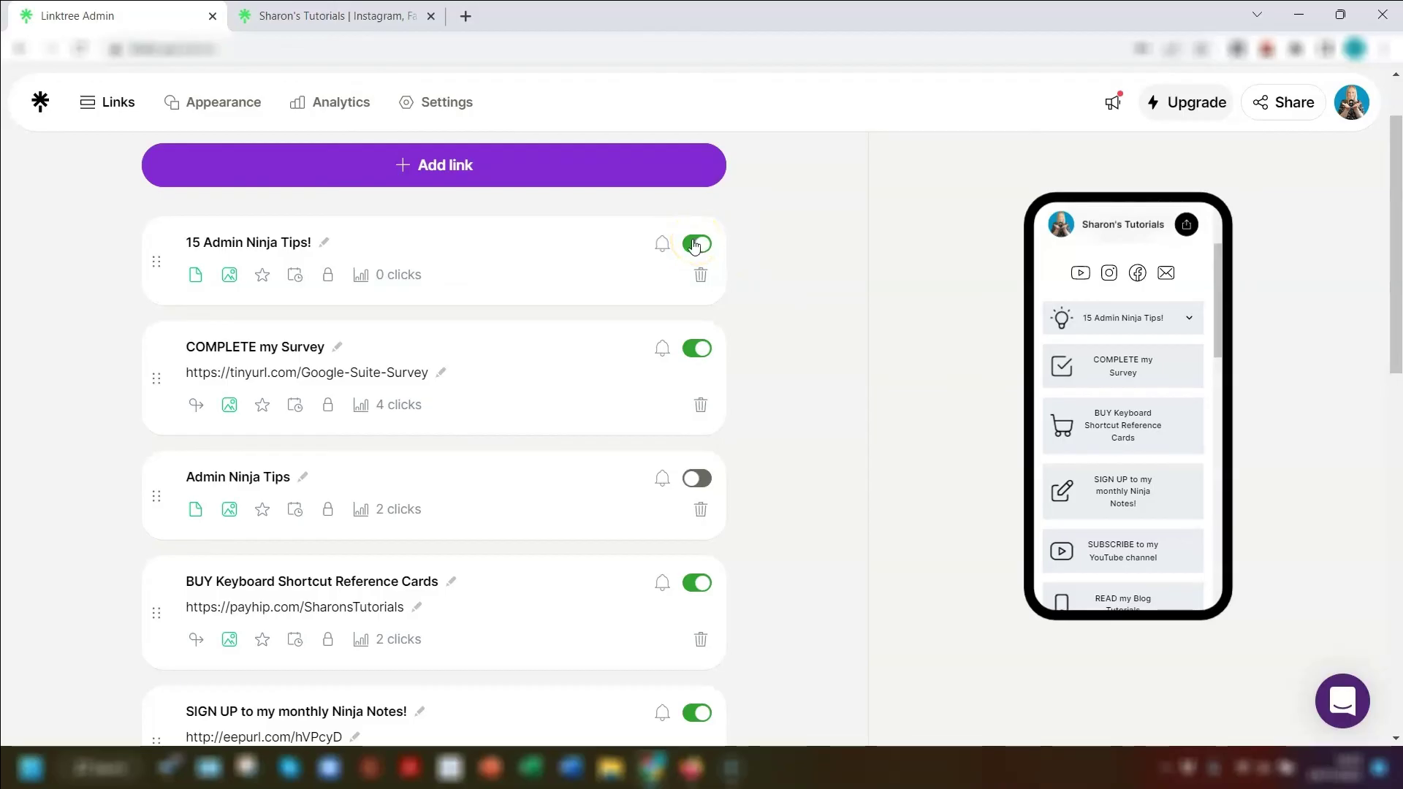
pyautogui.click(696, 245)
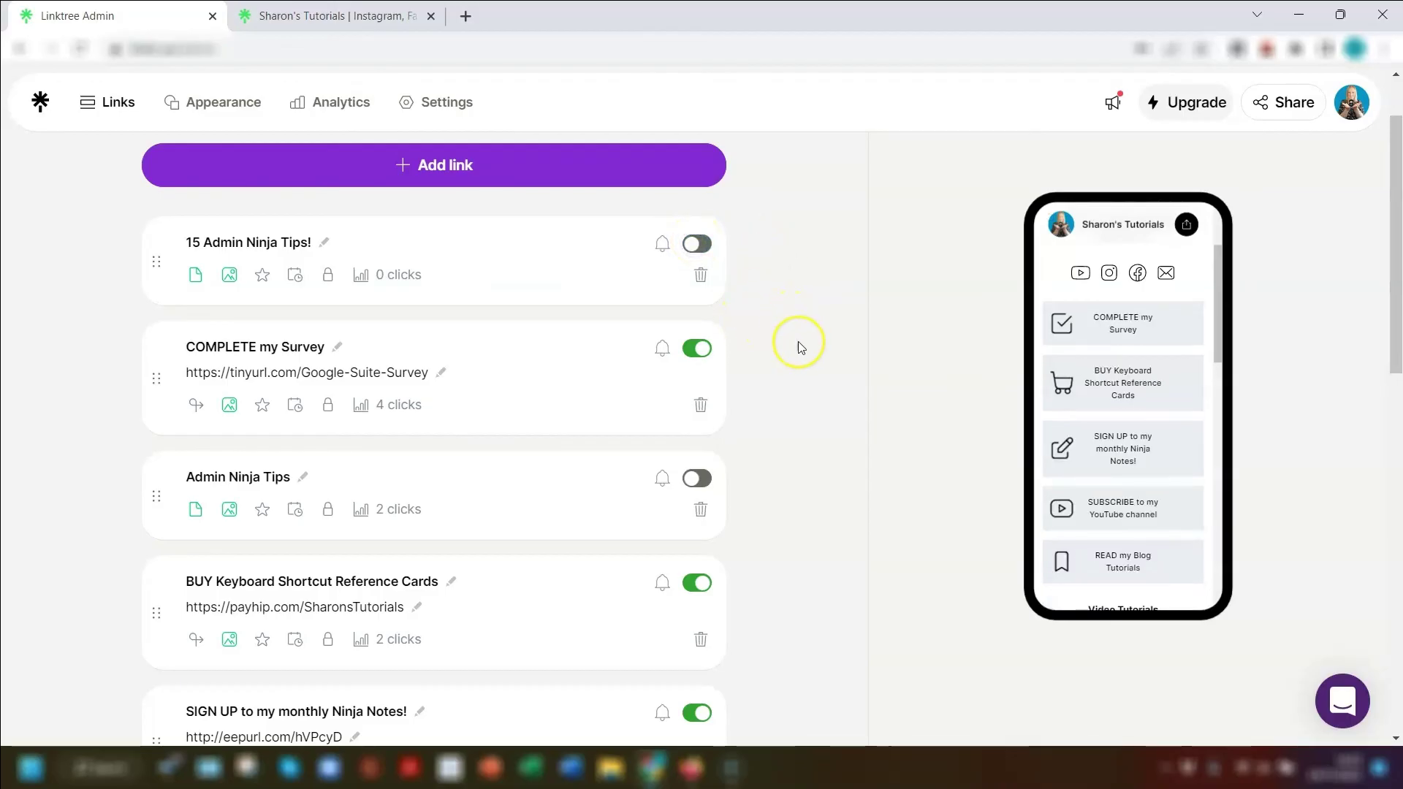